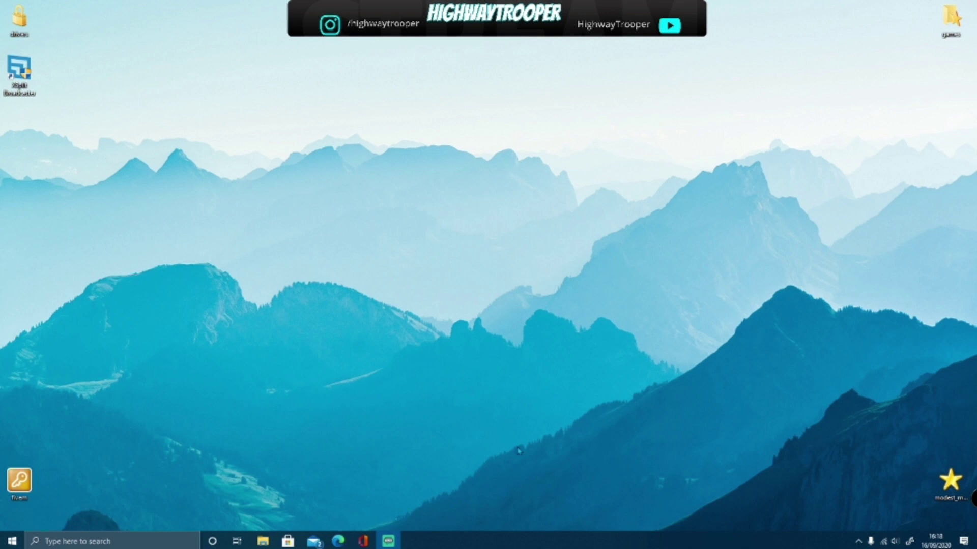
Switch to the Packfile Limit Adjuster mod page in Edge and scroll through its description.
click(337, 541)
click(81, 7)
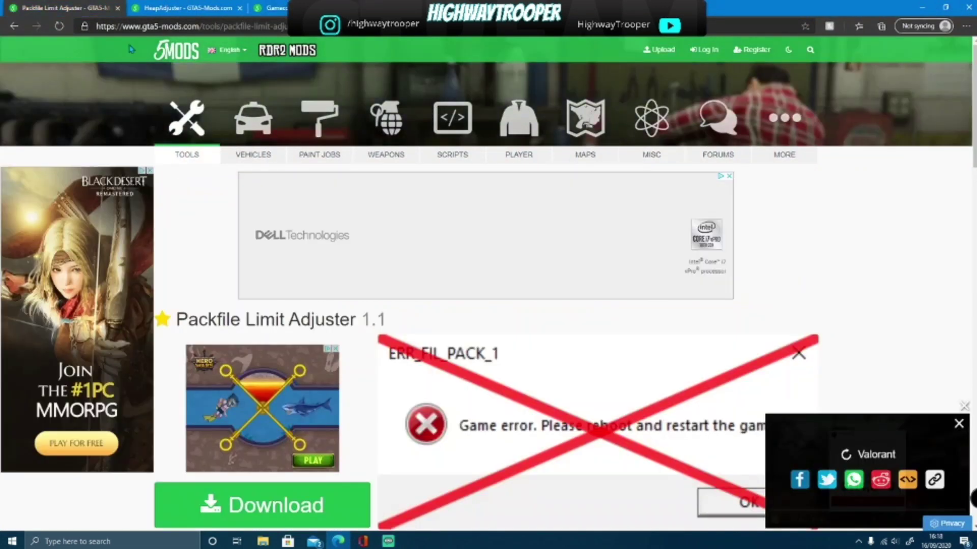
scroll(388, 301, down, 3)
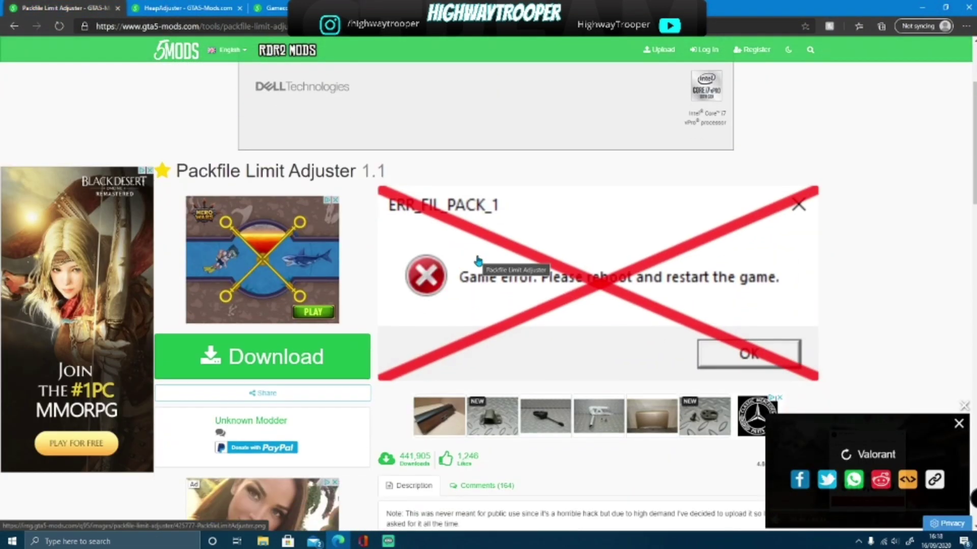
scroll(752, 233, down, 3)
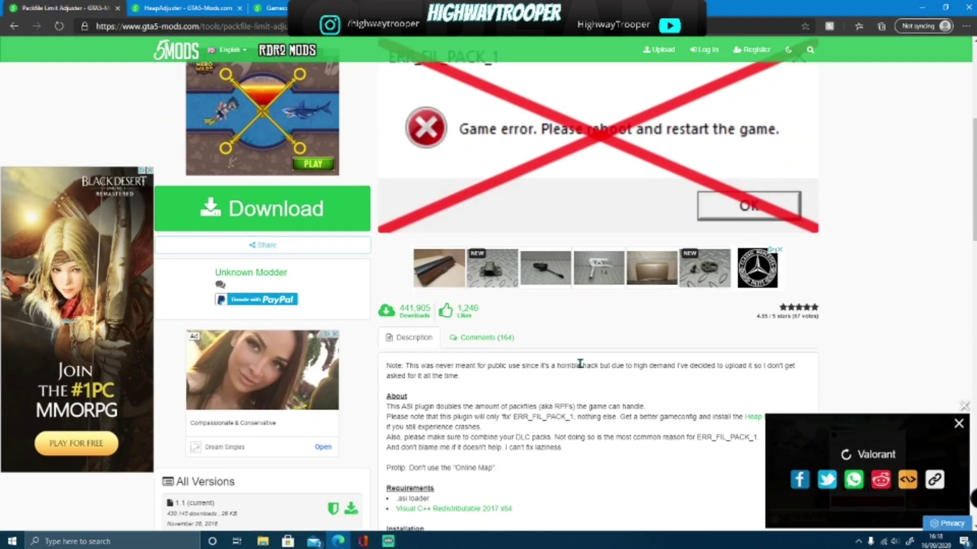
scroll(646, 325, down, 2)
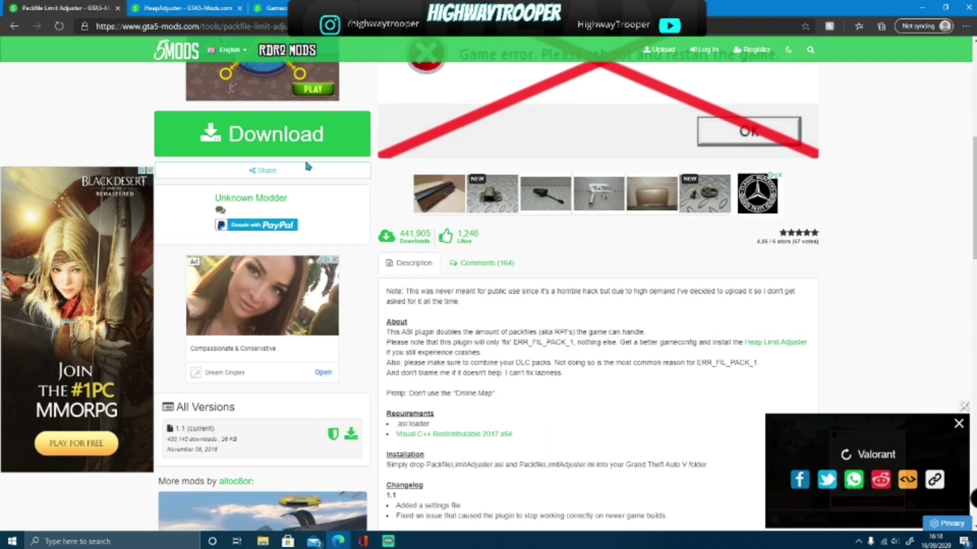
scroll(621, 306, down, 3)
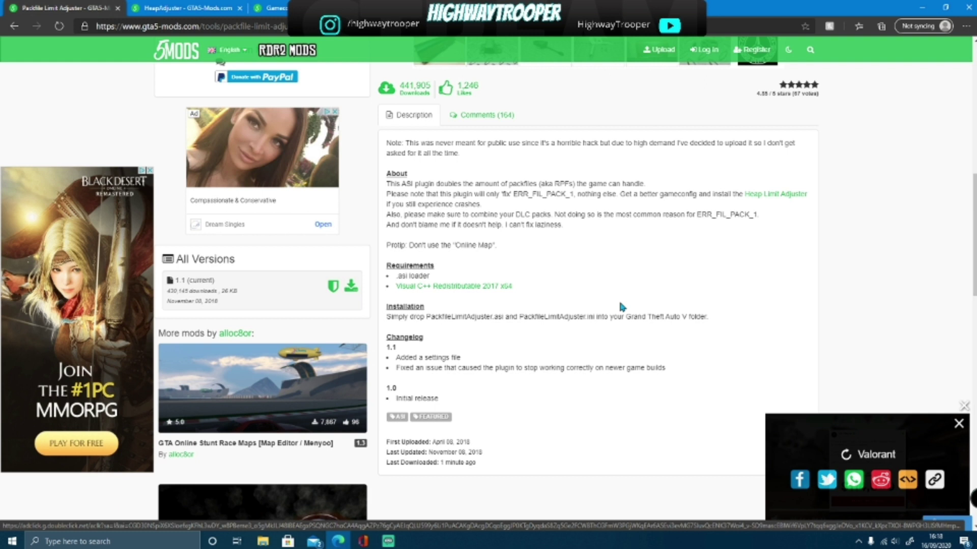
scroll(619, 306, up, 4)
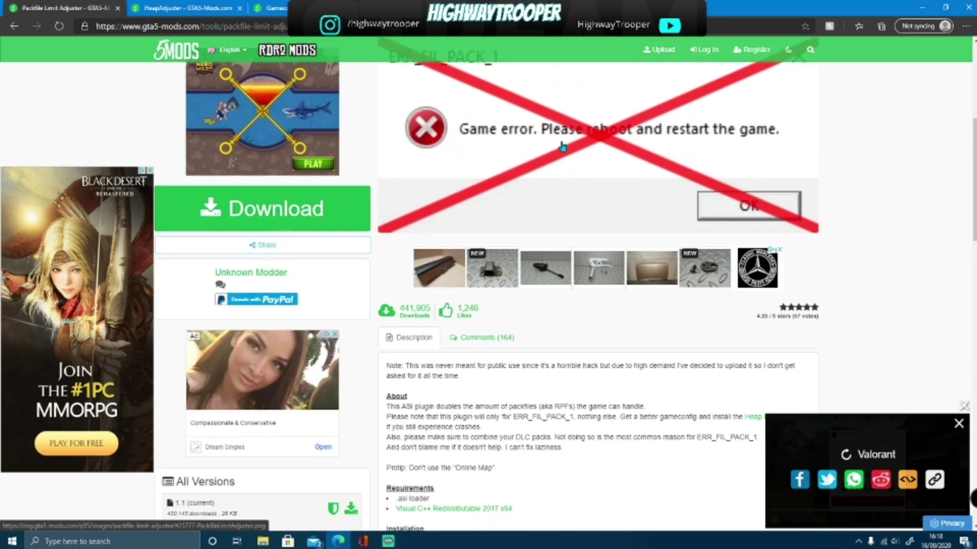
scroll(476, 213, up, 5)
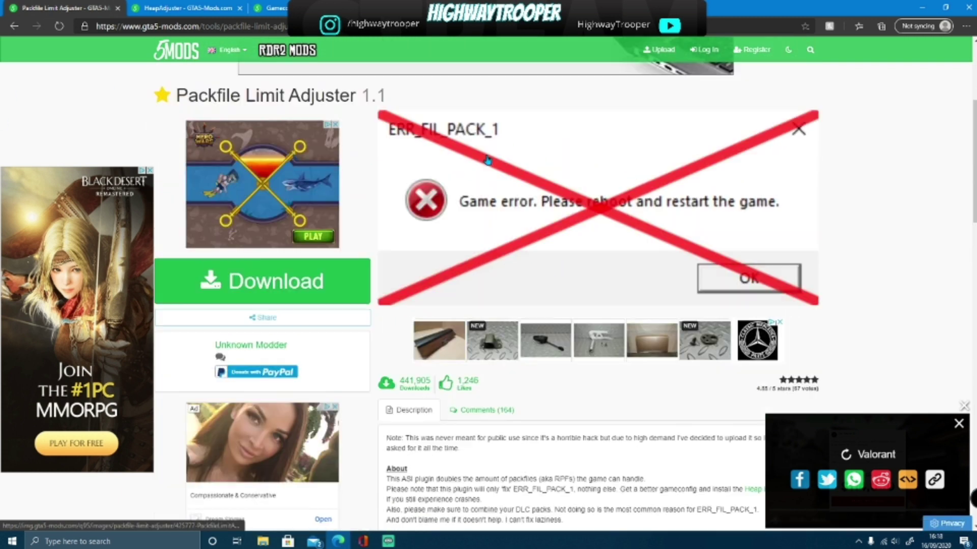
scroll(506, 332, down, 4)
Go to the download page and download the PackfileLimitAdjuster archive.
click(279, 284)
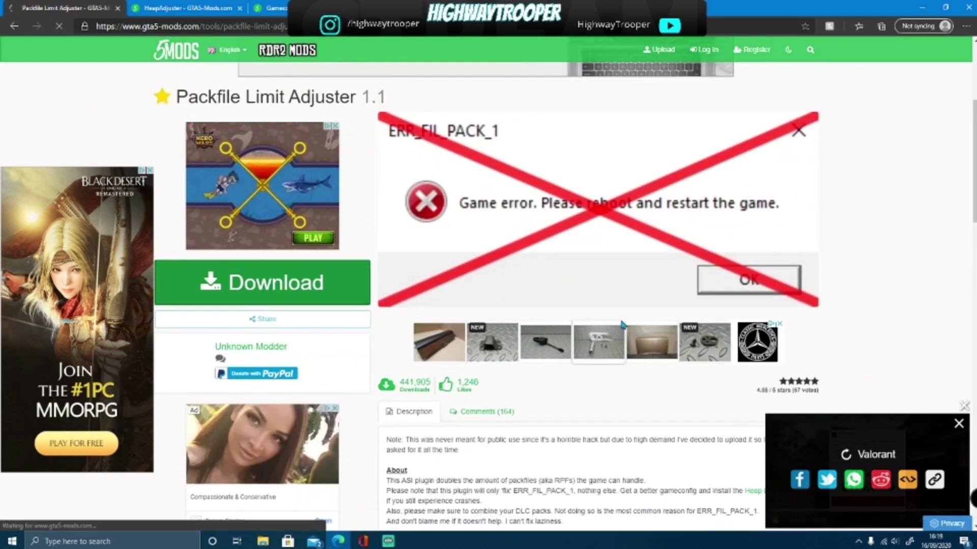
scroll(515, 231, down, 3)
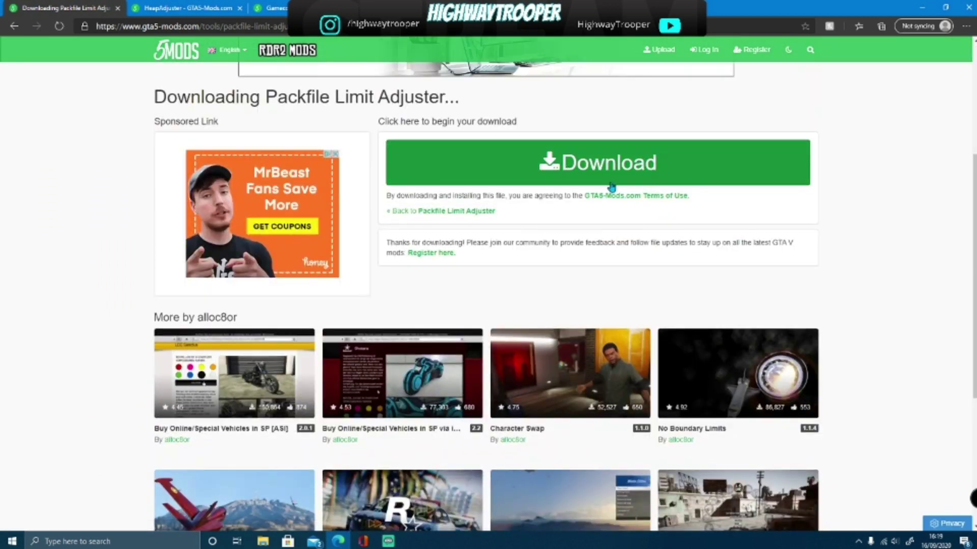
click(611, 186)
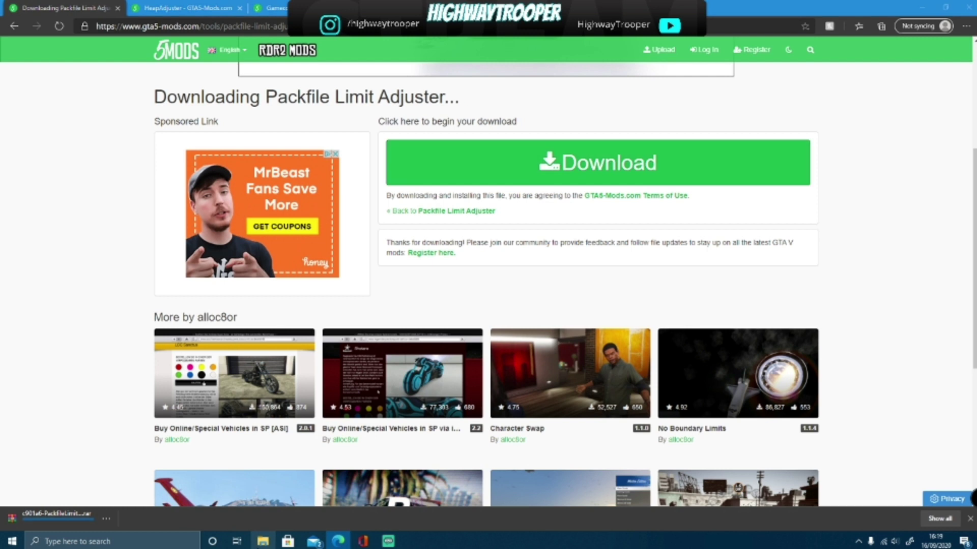
In a new File Explorer window, browse C: > Program Files (x86) > Steam > steamapps > common.
key(super+e)
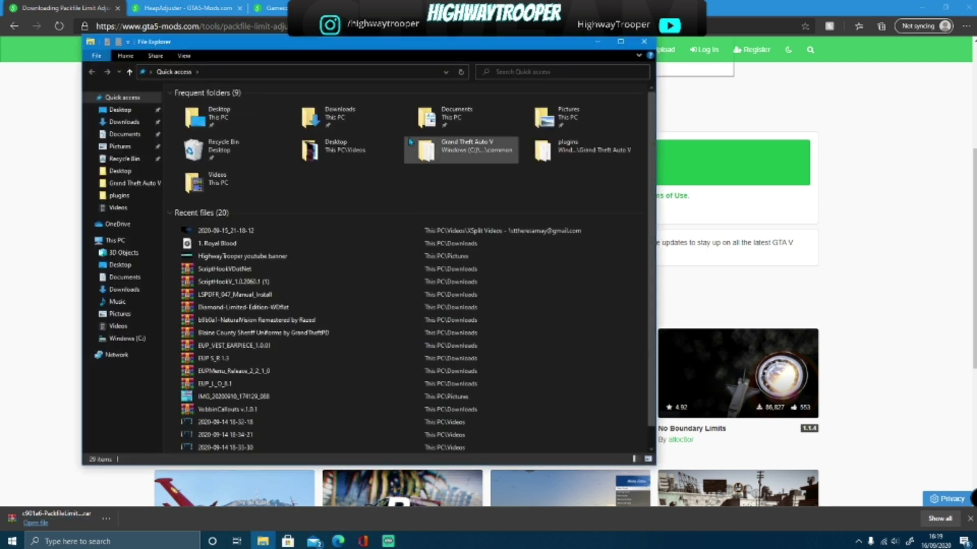
drag(313, 45, 382, 51)
click(196, 344)
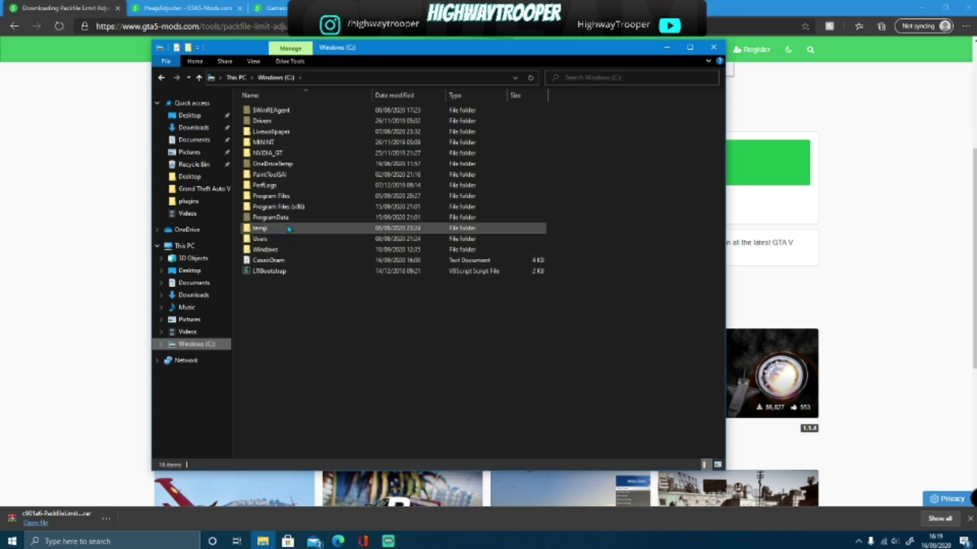
double_click(273, 208)
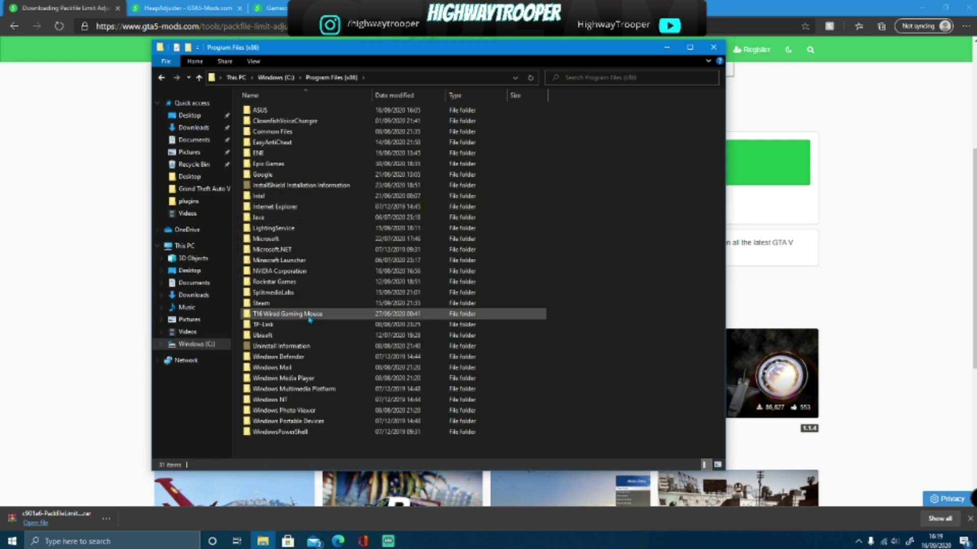
double_click(263, 304)
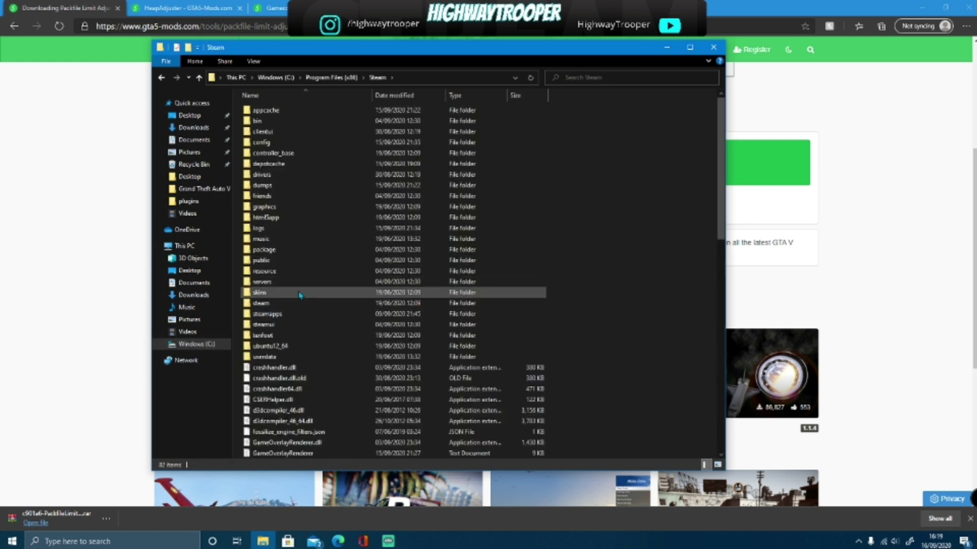
double_click(268, 314)
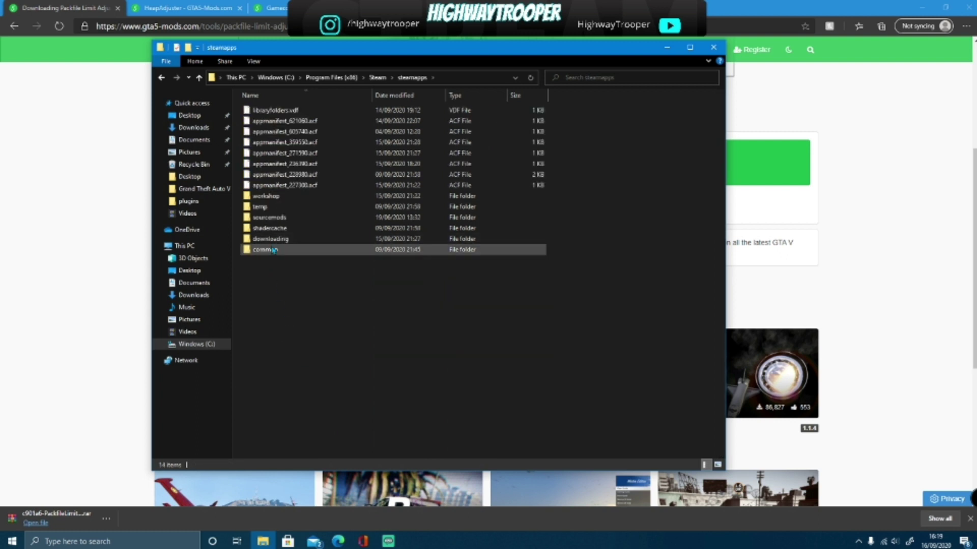
double_click(273, 250)
Open the Grand Theft Auto V folder, then open the downloaded Packfile Limit Adjuster archive.
drag(322, 55, 356, 144)
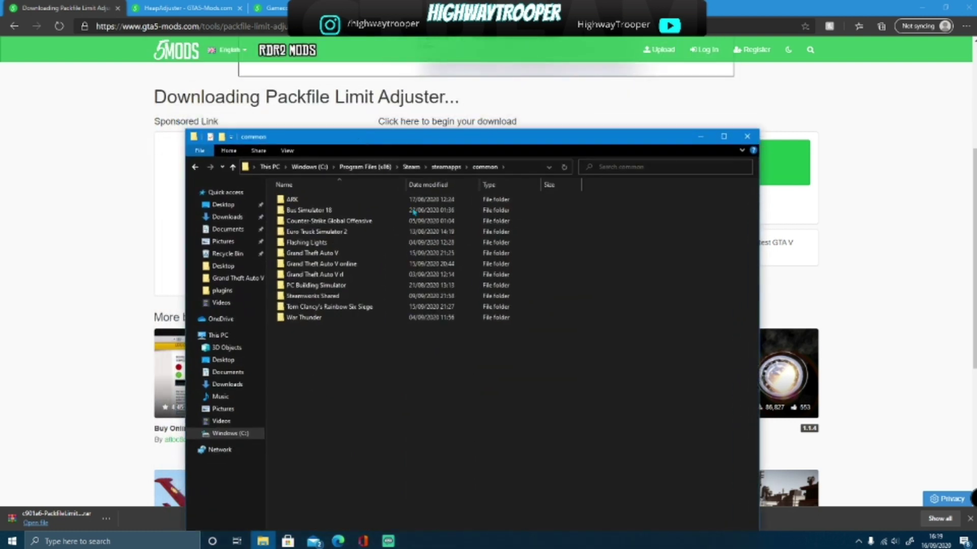
click(334, 253)
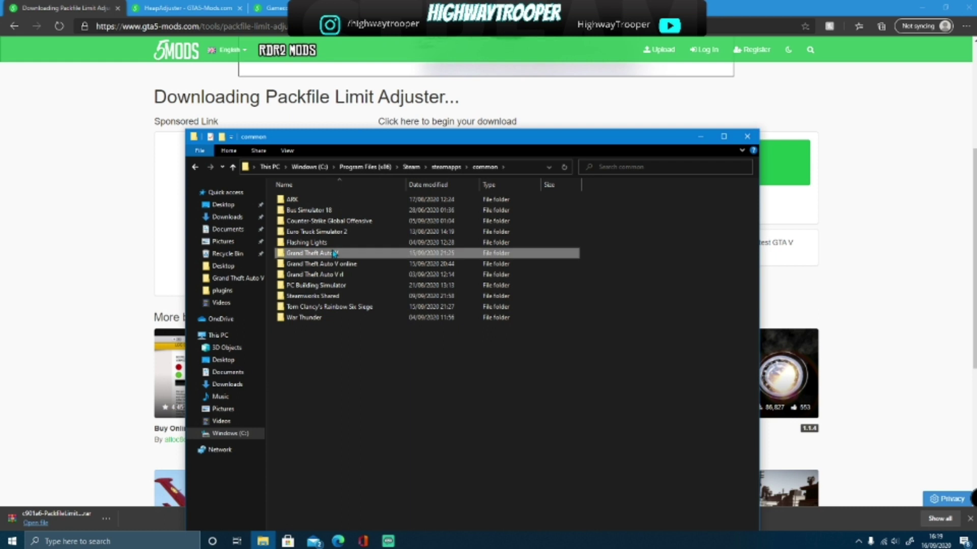
double_click(345, 256)
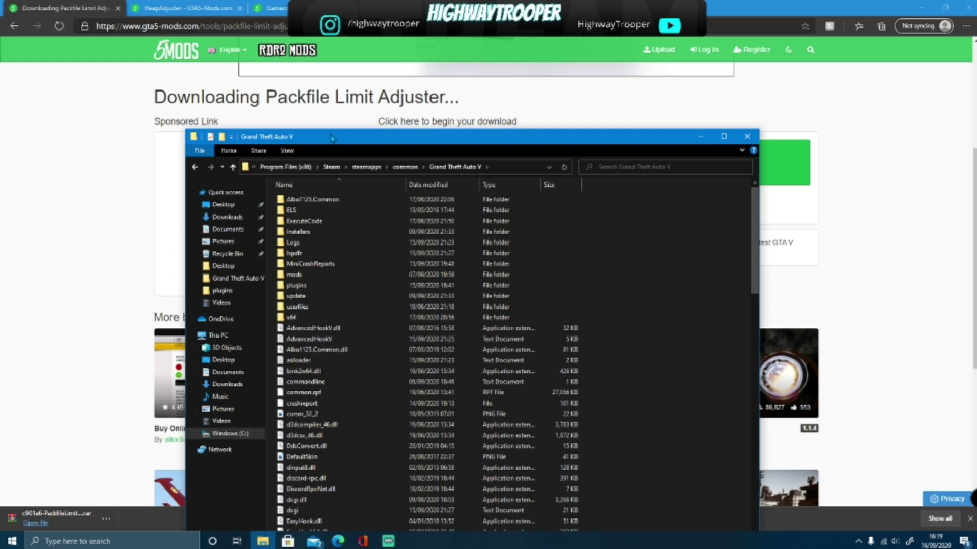
drag(325, 138, 199, 61)
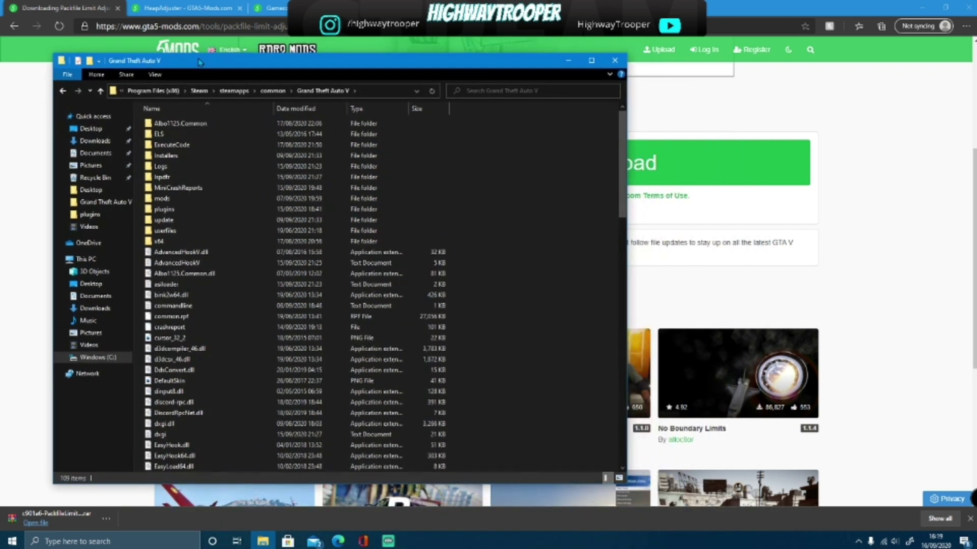
click(37, 523)
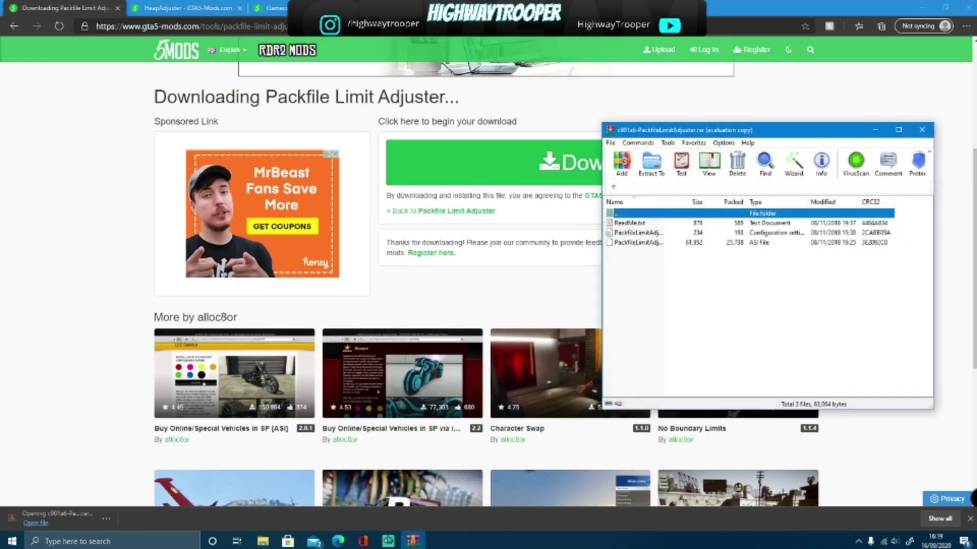
Drag the PackfileLimitAdjuster config and ASI files from WinRAR into the Grand Theft Auto V folder.
click(262, 541)
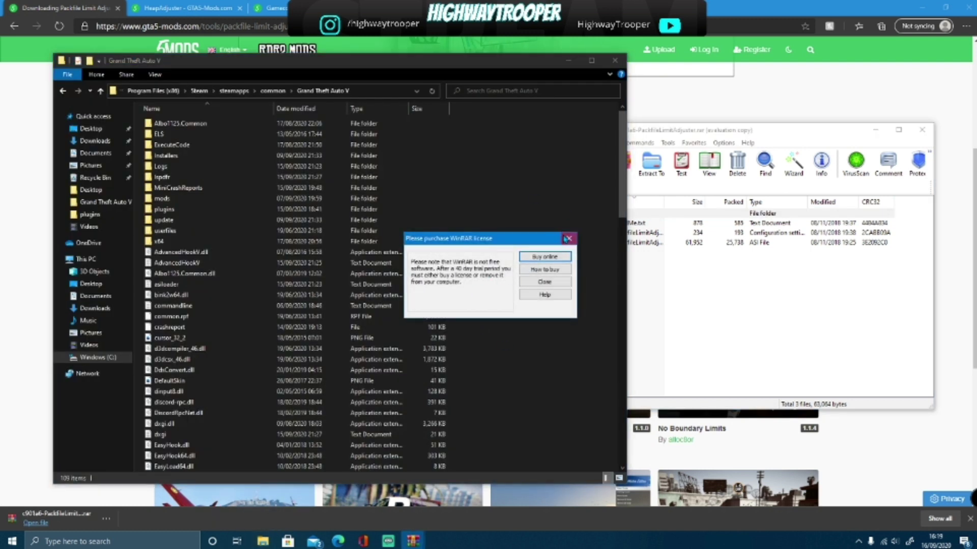
click(568, 238)
click(789, 330)
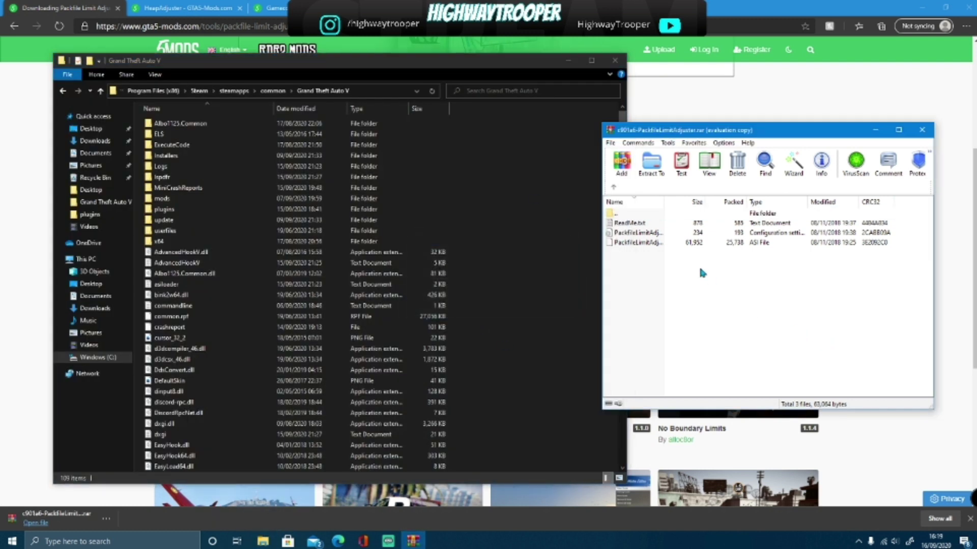
click(678, 244)
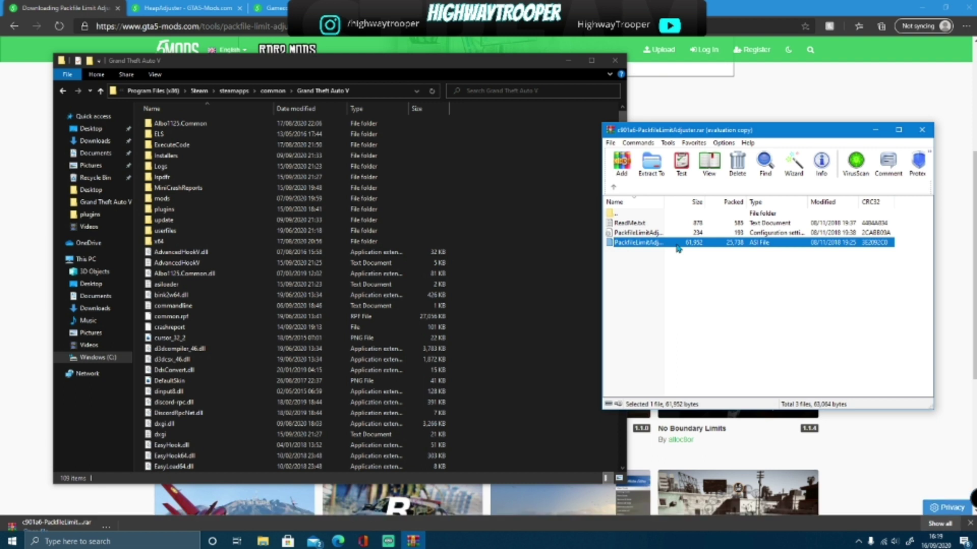
click(668, 234)
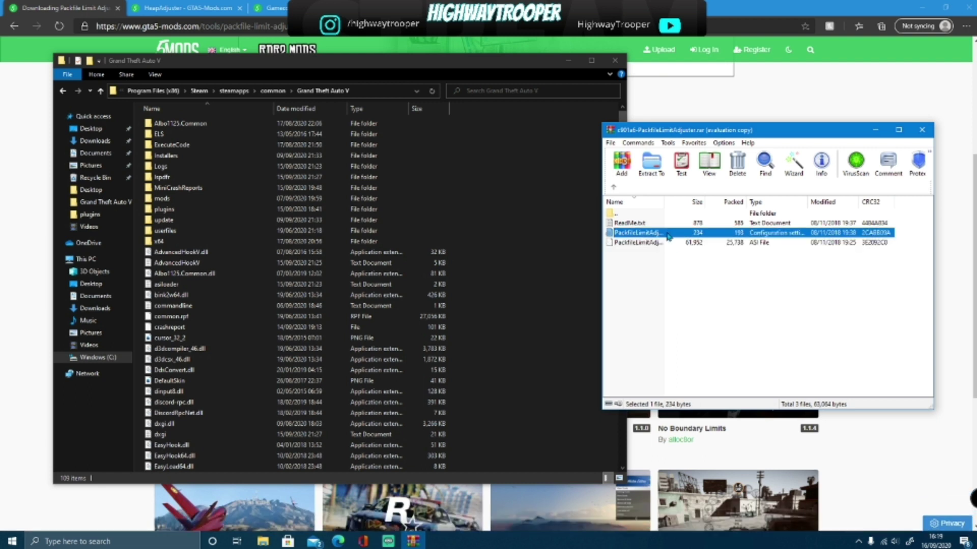
click(722, 296)
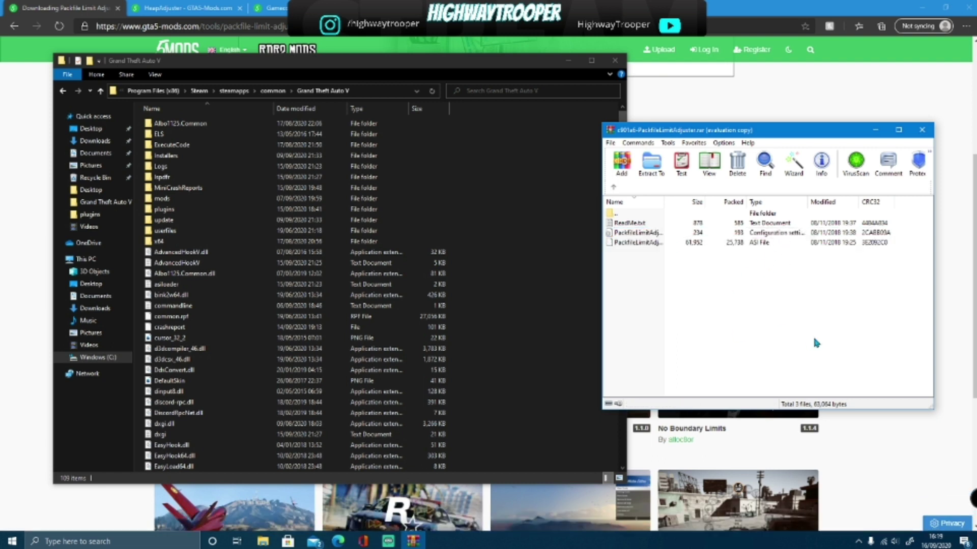
drag(792, 306, 653, 238)
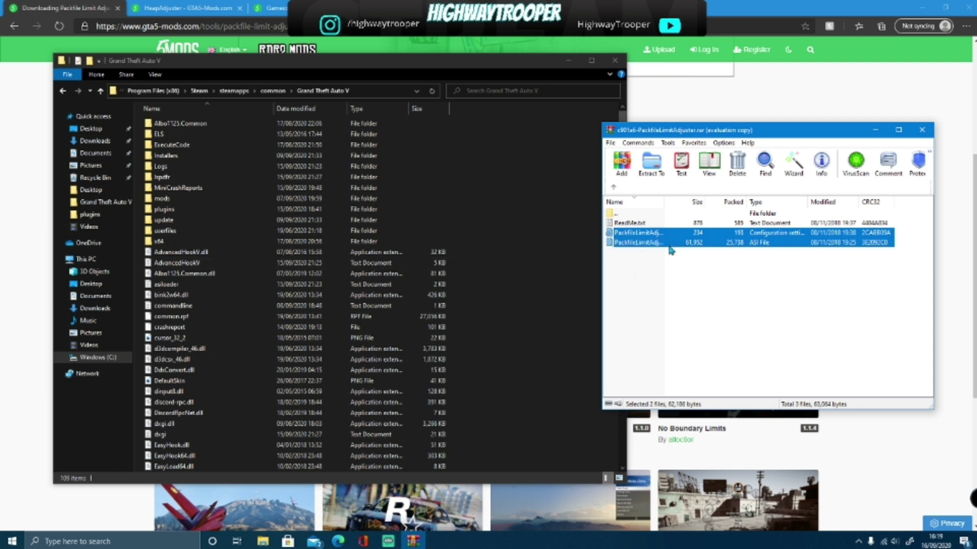
drag(670, 246, 544, 213)
click(695, 273)
scroll(540, 188, up, 20)
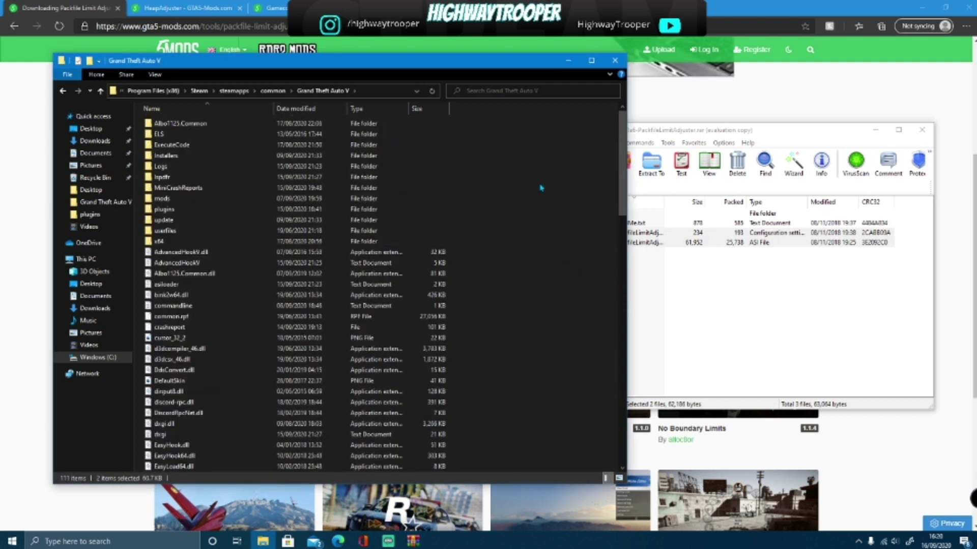
Close the Packfile Limit Adjuster archive and its download tab, switching to the HeapAdjuster page.
click(741, 307)
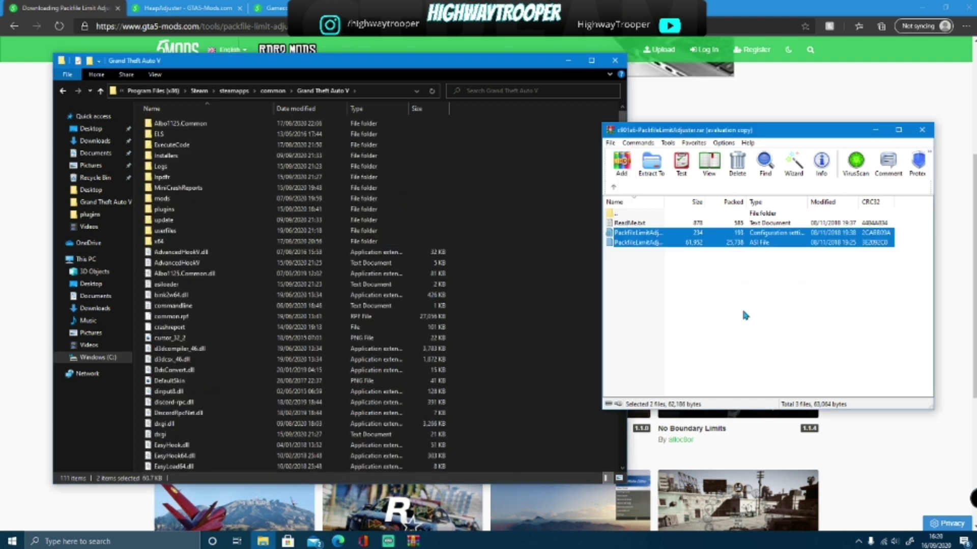
click(922, 129)
click(568, 60)
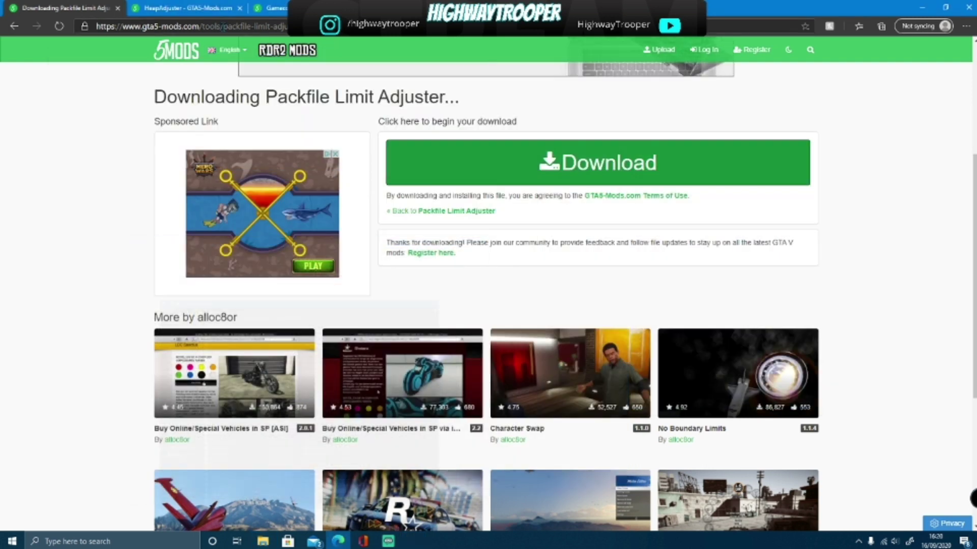
click(183, 8)
click(117, 9)
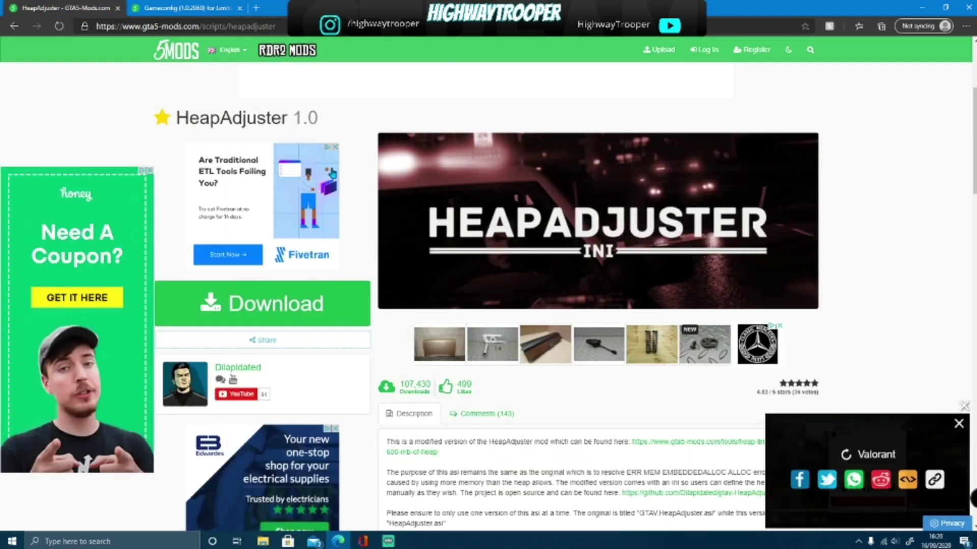
Go to the HeapAdjuster download page and download the zip.
scroll(358, 172, down, 4)
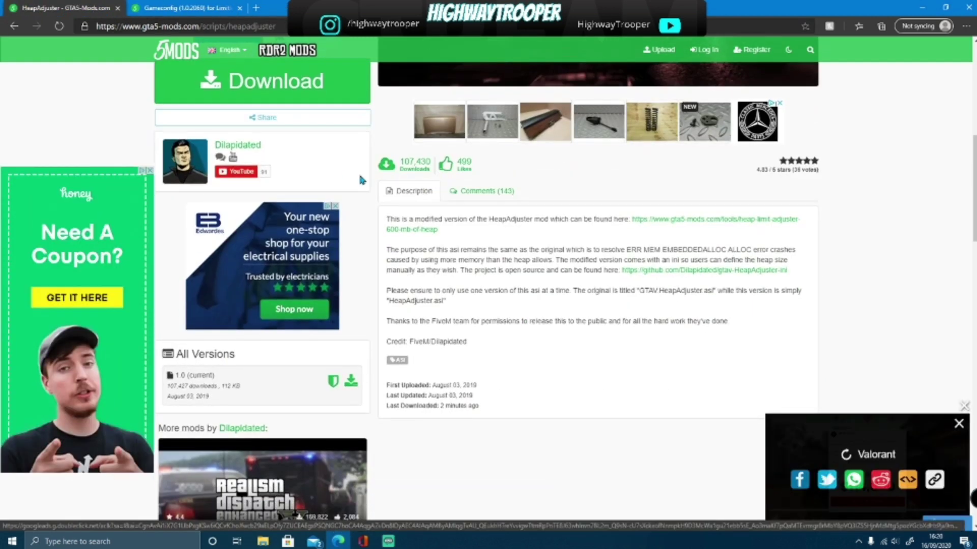
scroll(358, 172, up, 4)
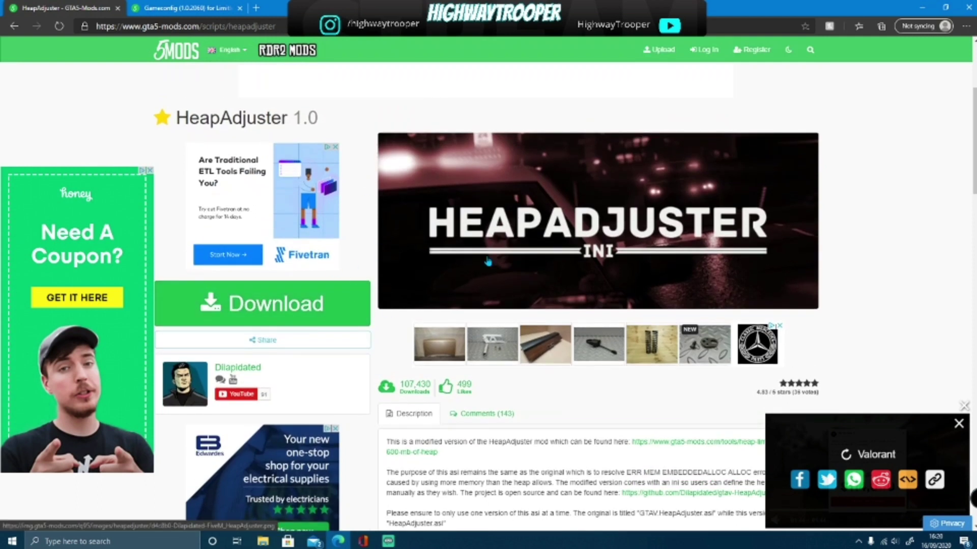
click(307, 308)
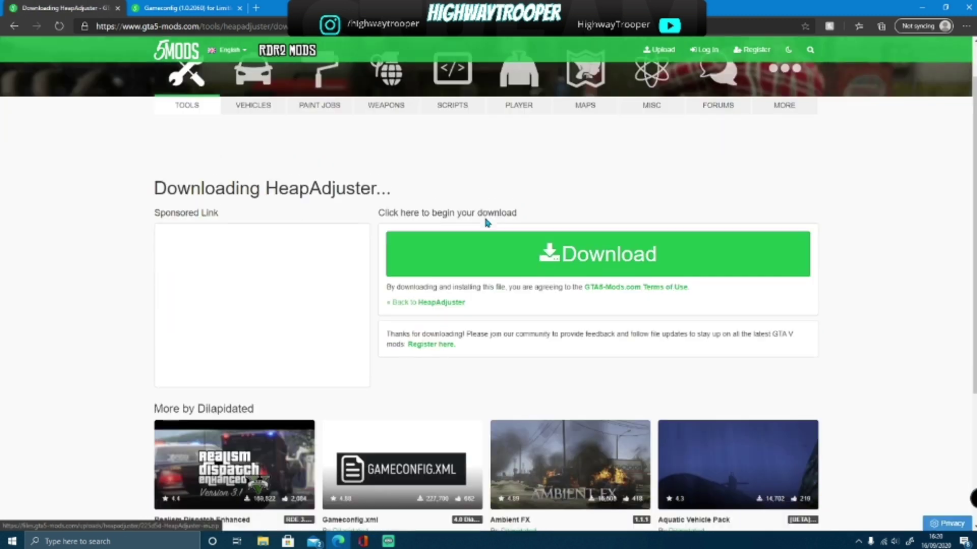
scroll(509, 203, down, 3)
scroll(534, 194, up, 1)
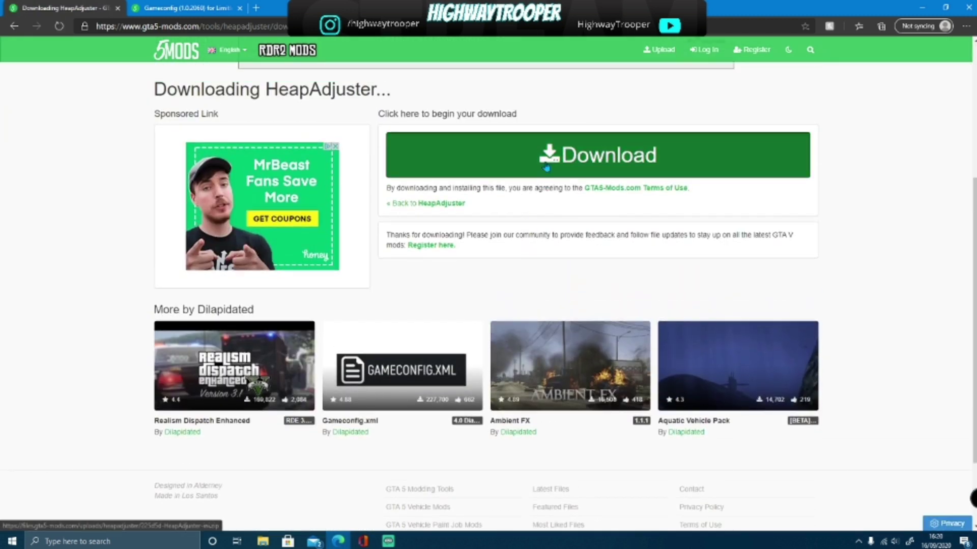
click(546, 168)
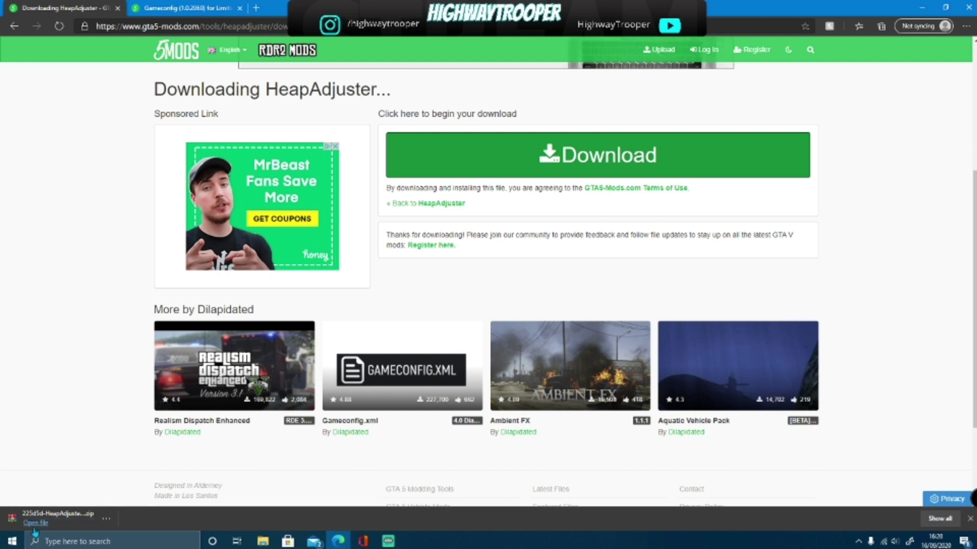
Open the HeapAdjuster zip, drag HeapAdjuster.ini and HeapAdjuster.asi into the GTA V folder, and close WinRAR.
click(35, 524)
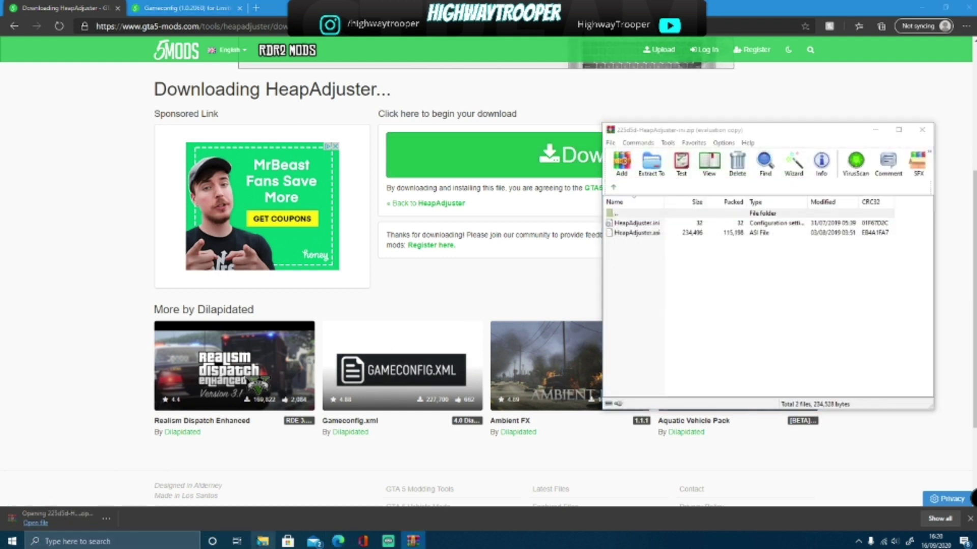
click(263, 541)
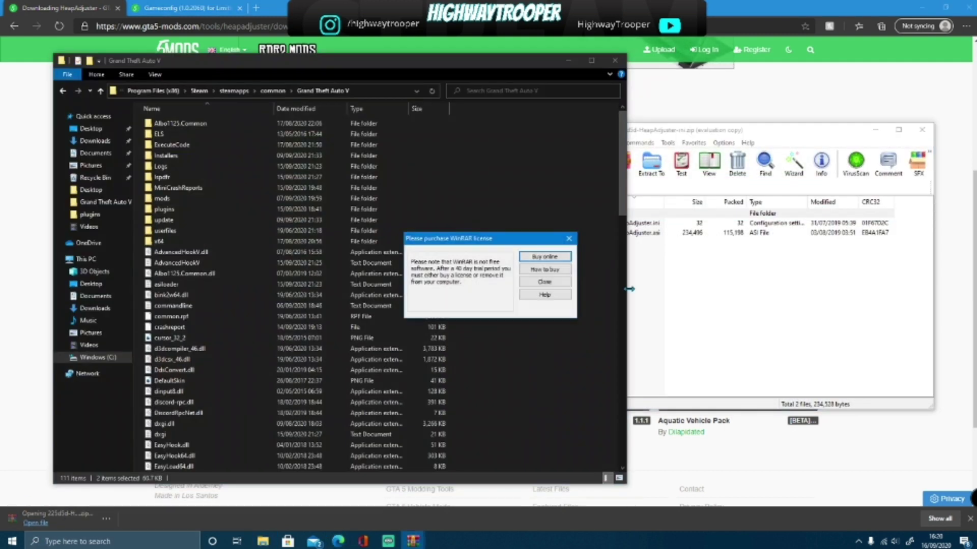
click(569, 238)
click(757, 306)
drag(757, 306, 536, 201)
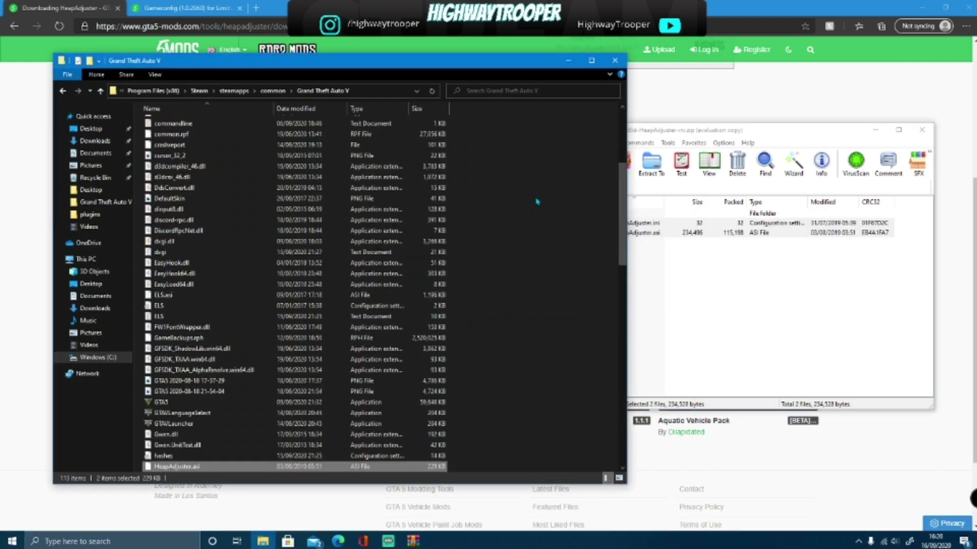
click(778, 275)
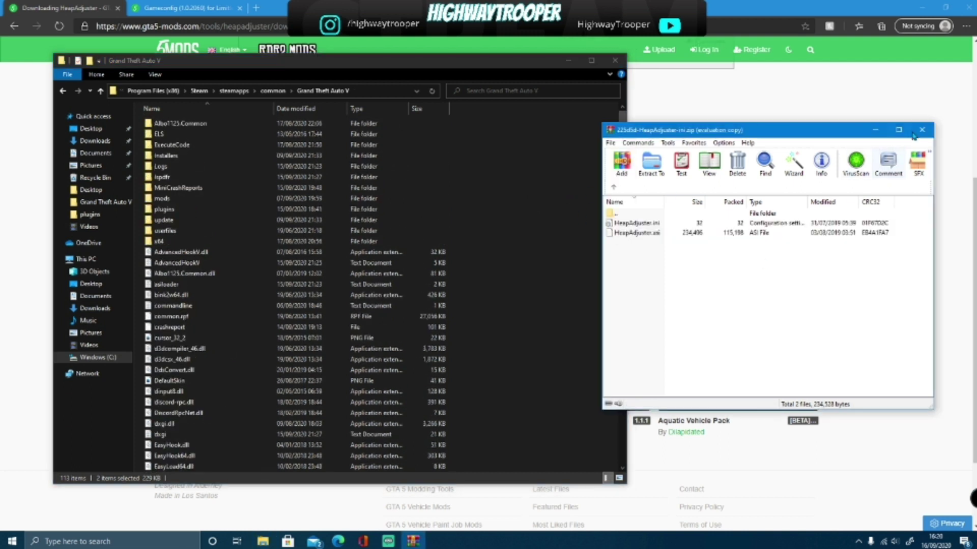
click(922, 129)
click(77, 542)
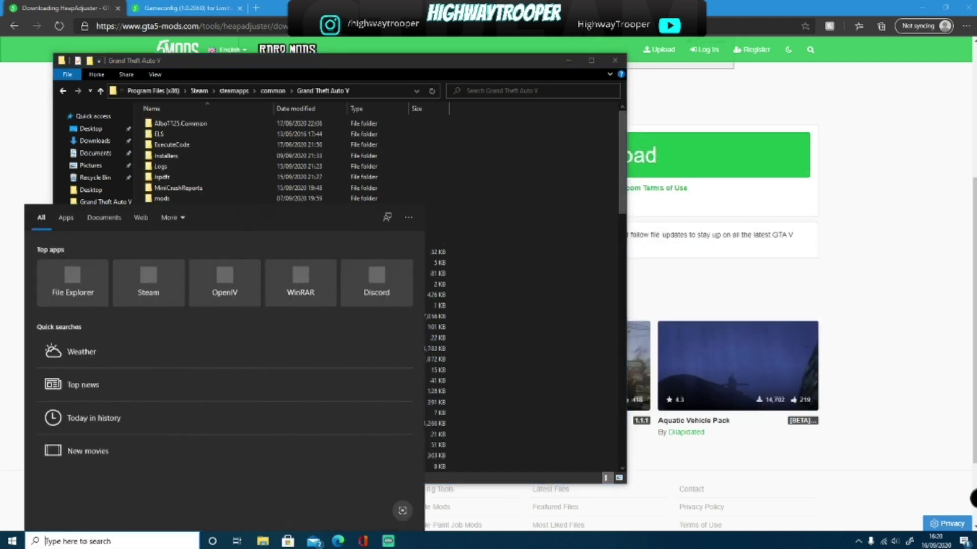
Search Windows for 'open' and launch OpenIV from the best match.
text(ope)
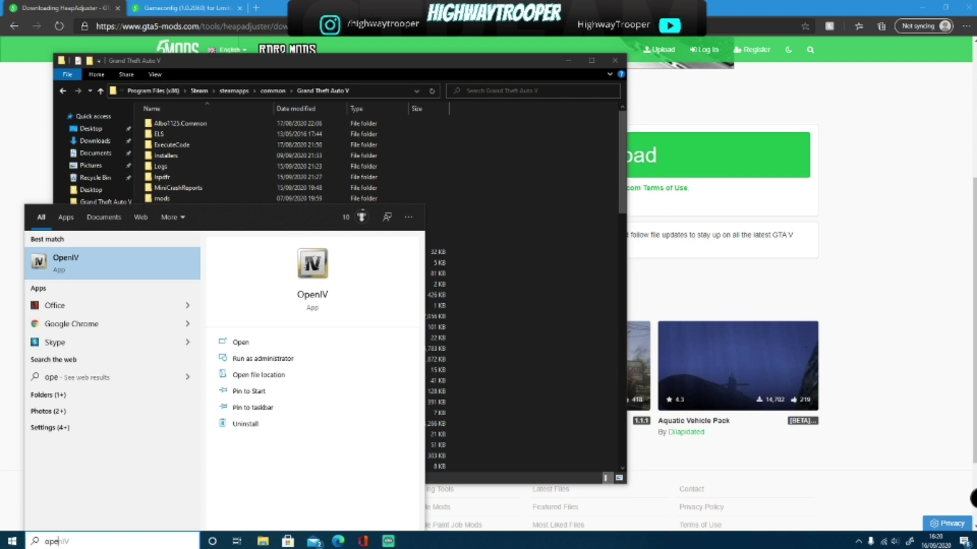
text(n)
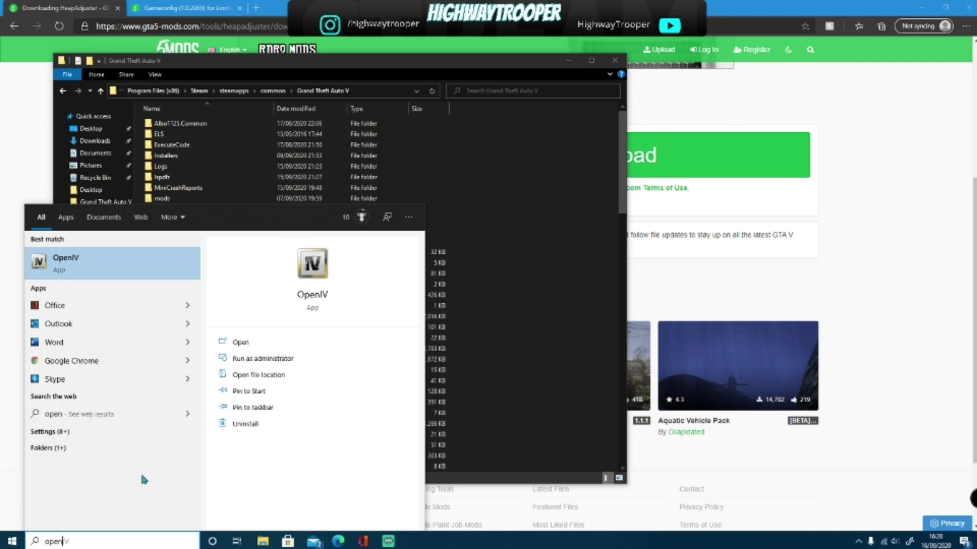
click(294, 340)
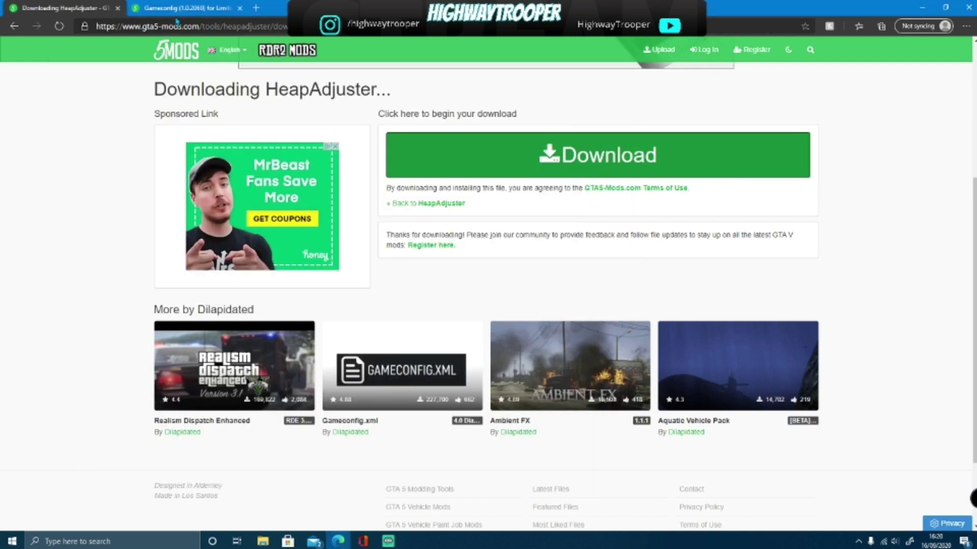
click(184, 7)
Download the Gameconfig (1.0.2060) for Limitless Vehicles archive from its download page.
scroll(240, 303, down, 2)
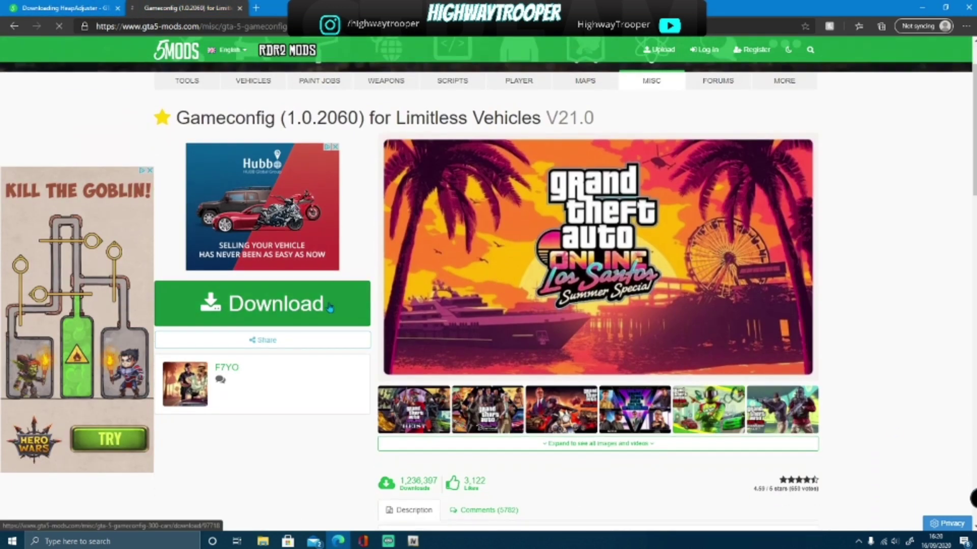
click(239, 303)
scroll(471, 246, down, 1)
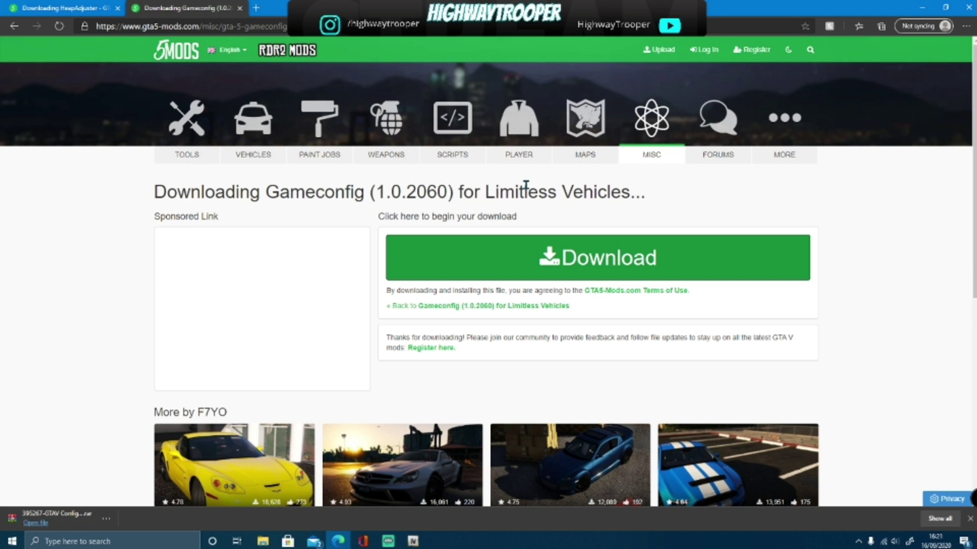
scroll(526, 186, down, 3)
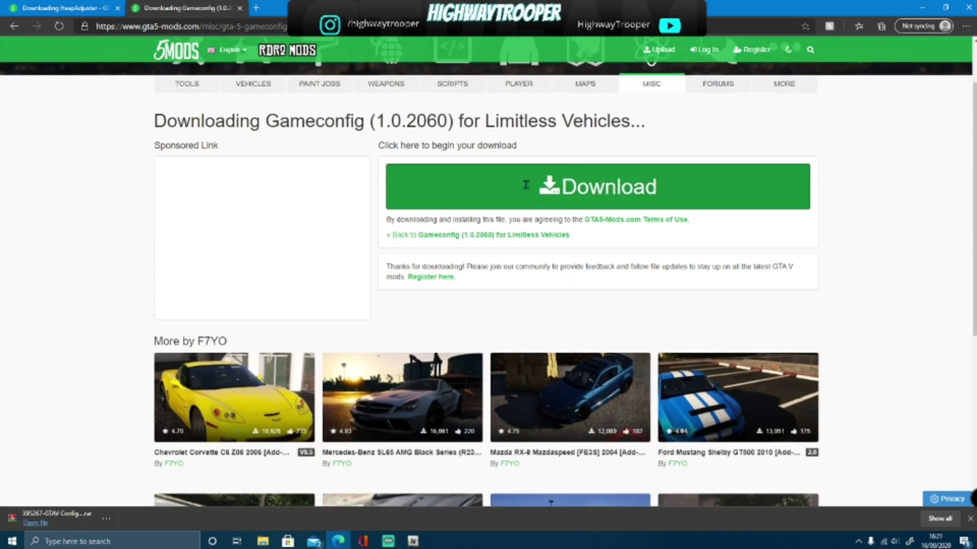
scroll(538, 260, up, 3)
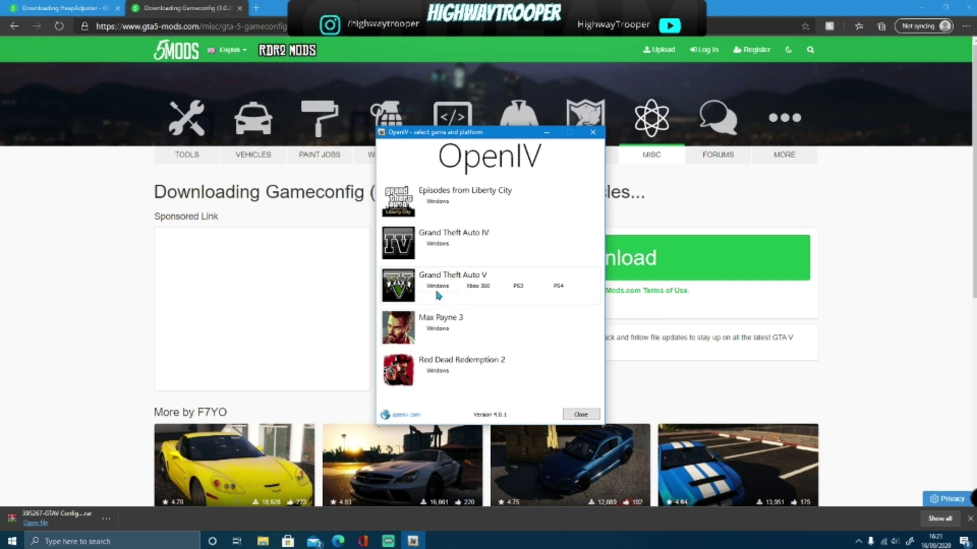
Load Grand Theft Auto V for Windows in OpenIV and browse mods' update, x64 and data folders.
click(435, 290)
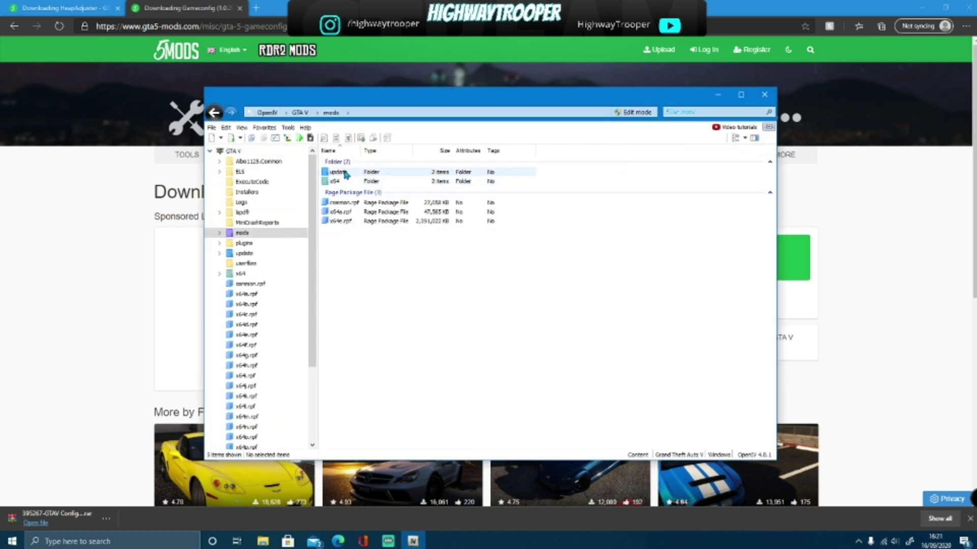
double_click(344, 173)
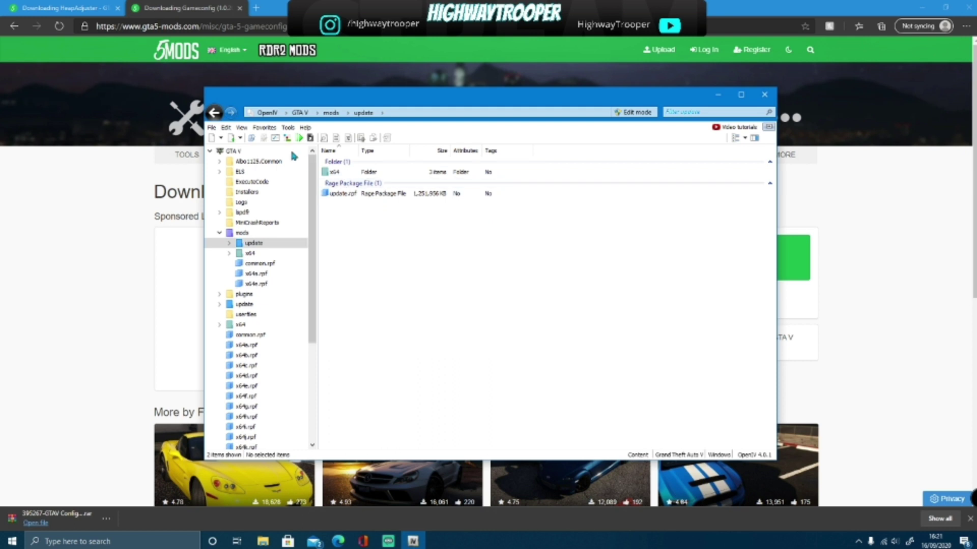
double_click(335, 173)
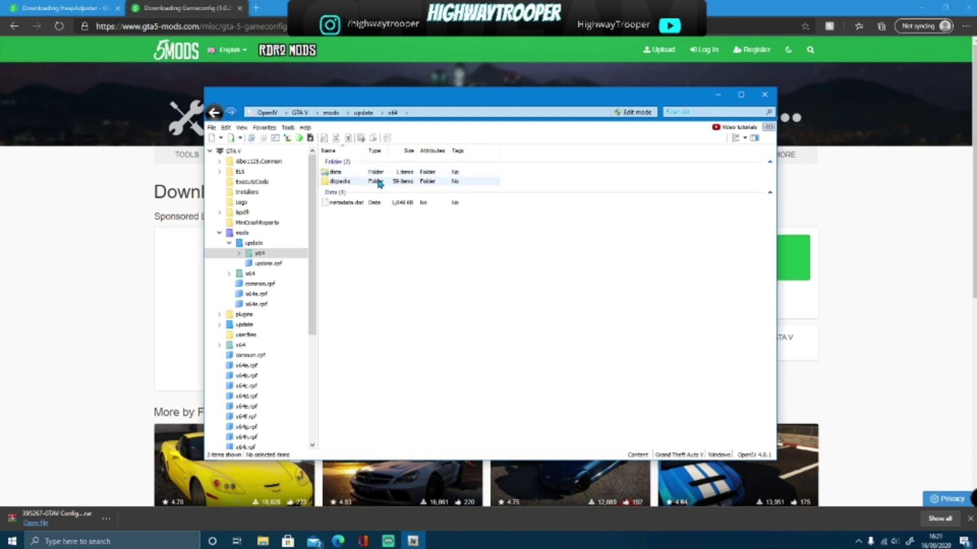
double_click(335, 173)
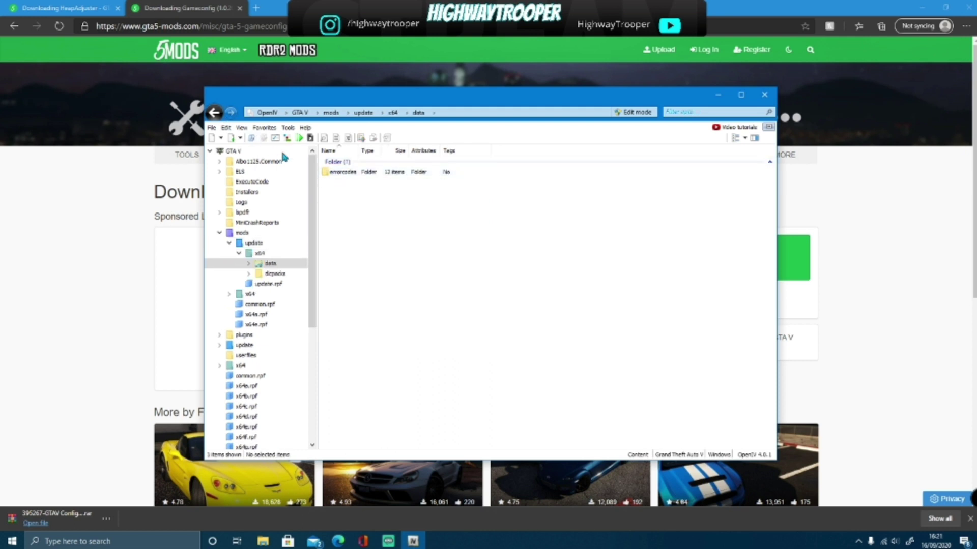
click(243, 233)
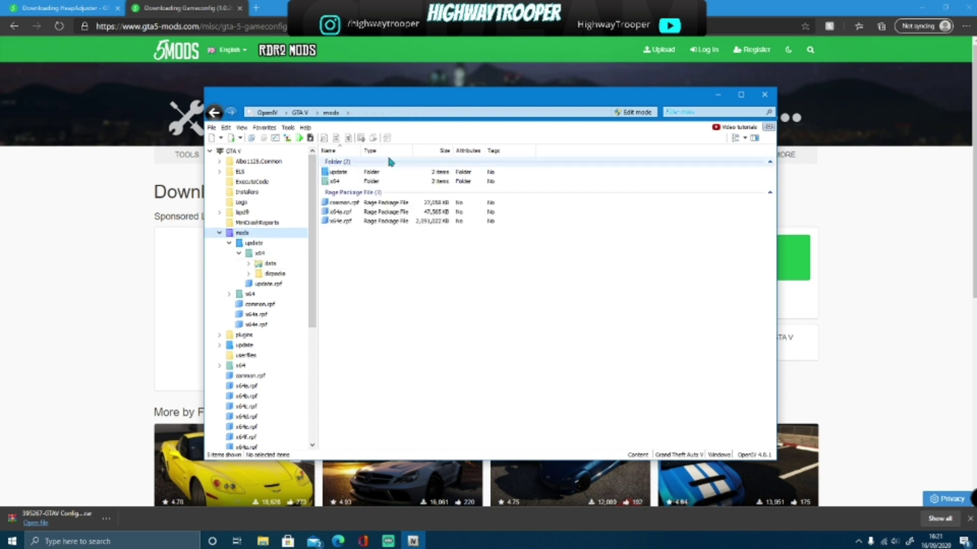
double_click(350, 181)
click(320, 258)
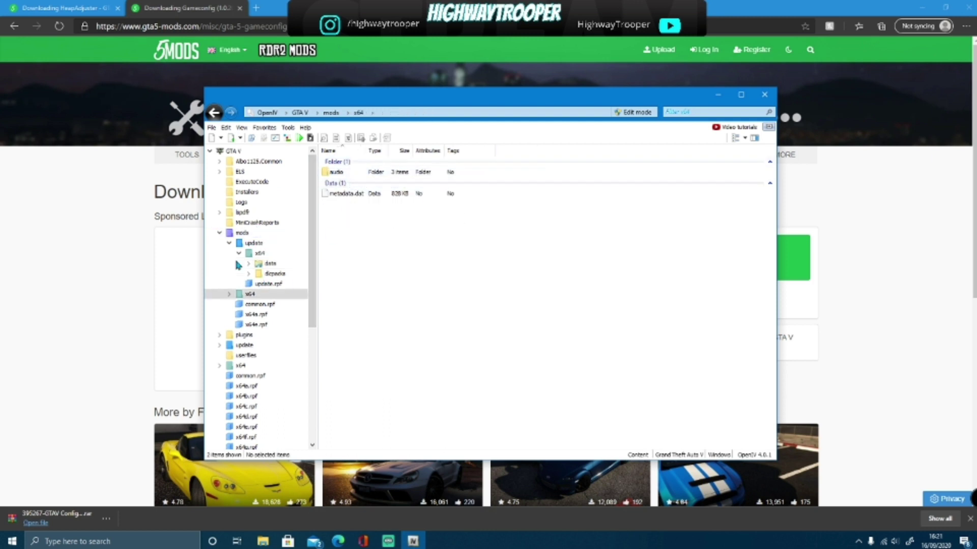
click(242, 233)
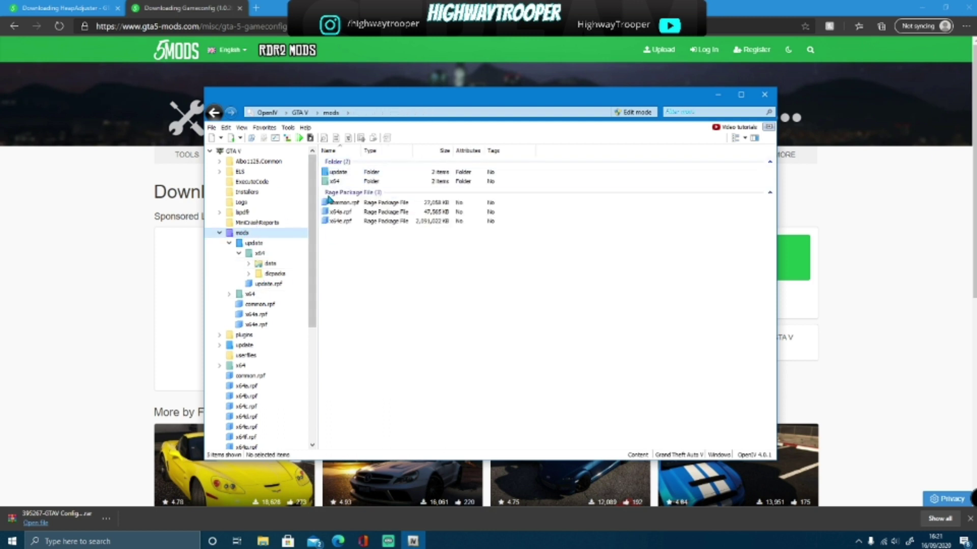
Navigate to mods/update/update.rpf/common/data in OpenIV, dismissing the edit mode notices.
double_click(353, 174)
double_click(346, 195)
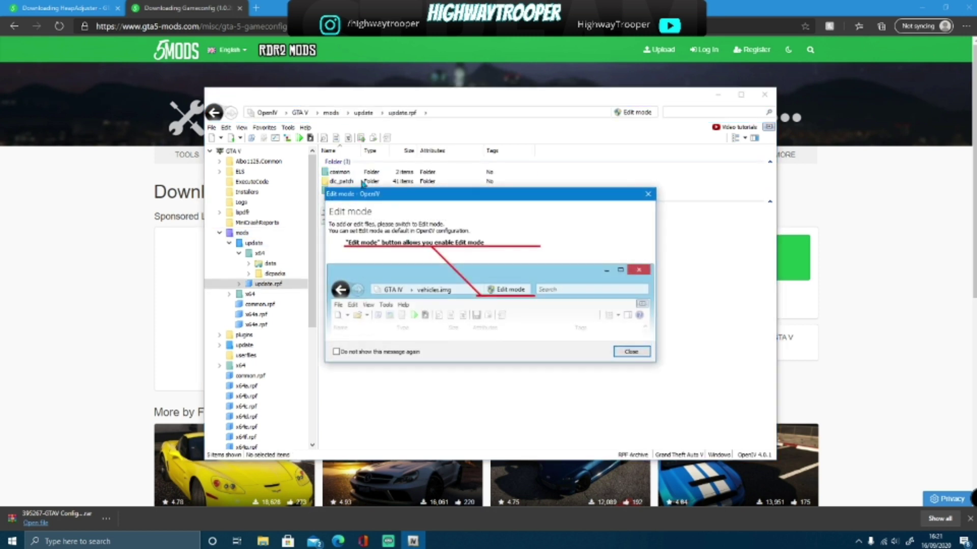
click(647, 194)
double_click(339, 173)
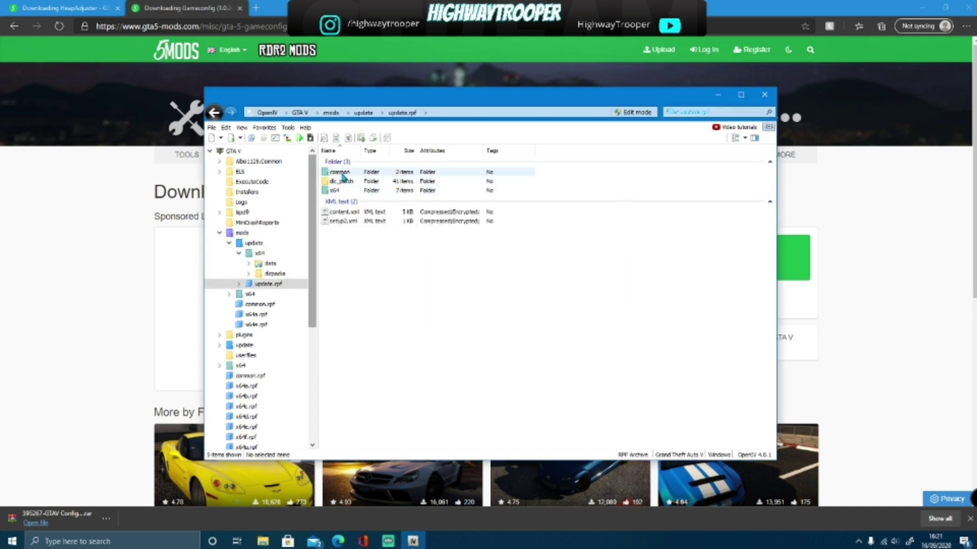
click(644, 195)
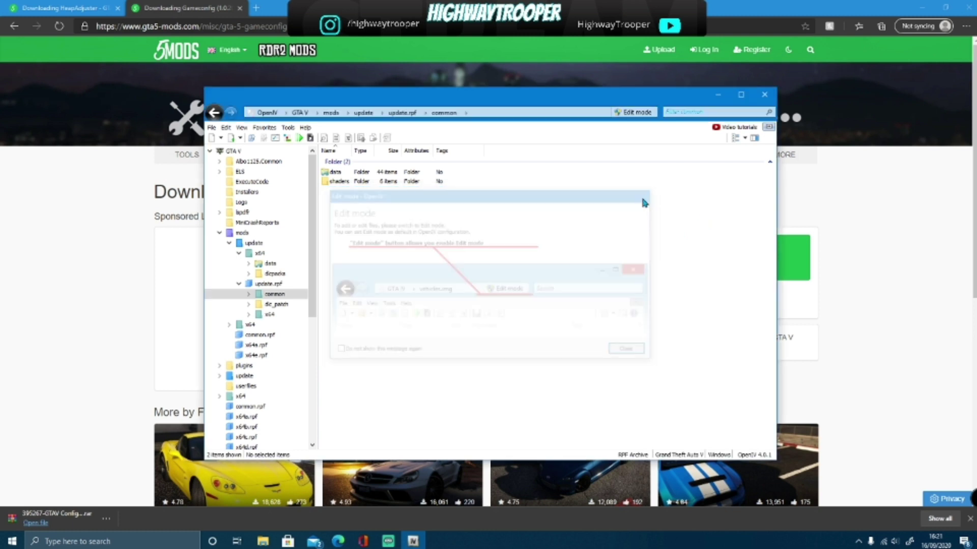
double_click(337, 173)
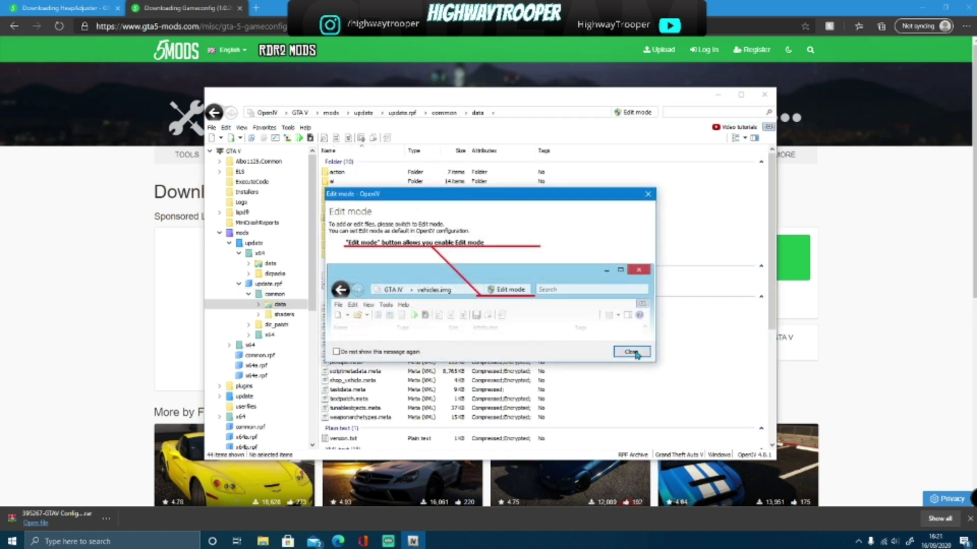
click(632, 353)
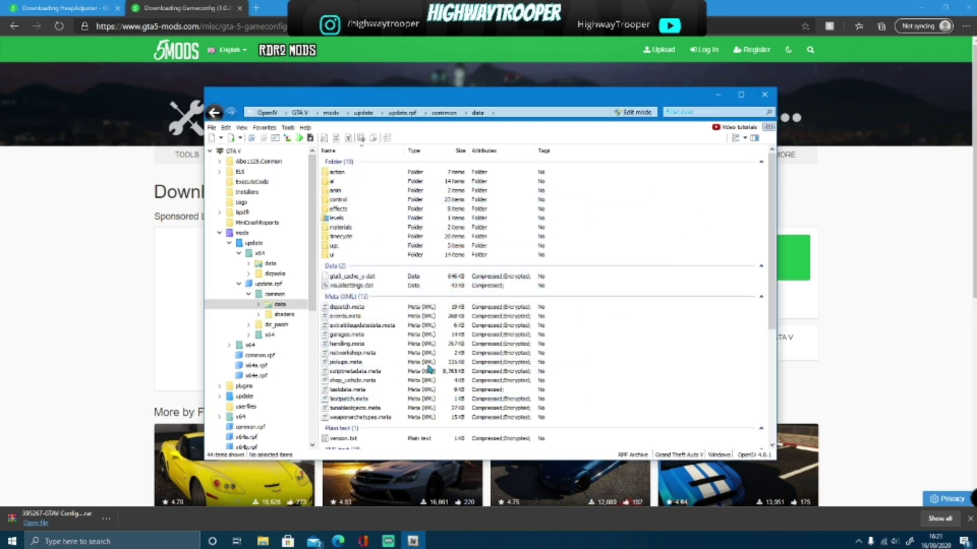
Open the downloaded gameconfig .rar archive from the browser's download bar.
scroll(365, 241, down, 4)
scroll(352, 209, up, 3)
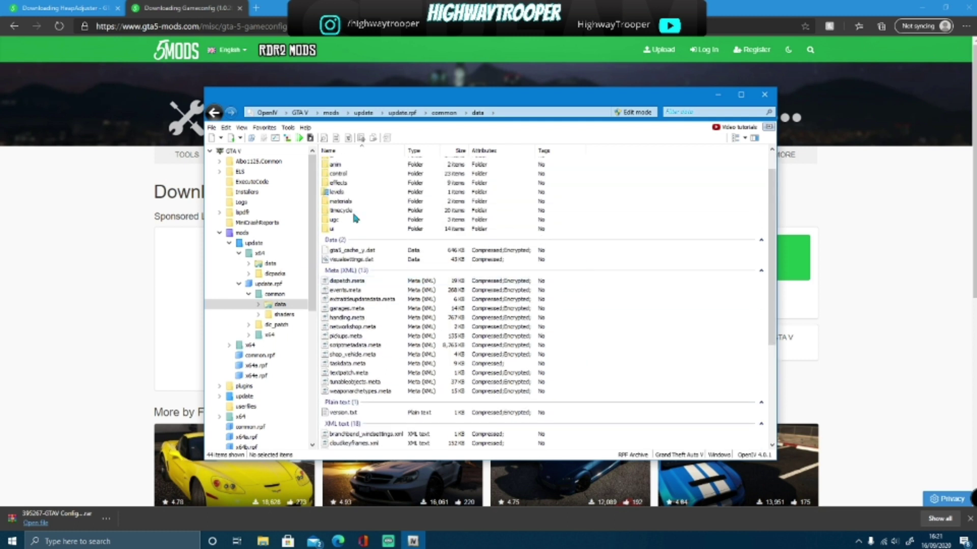
scroll(416, 221, up, 1)
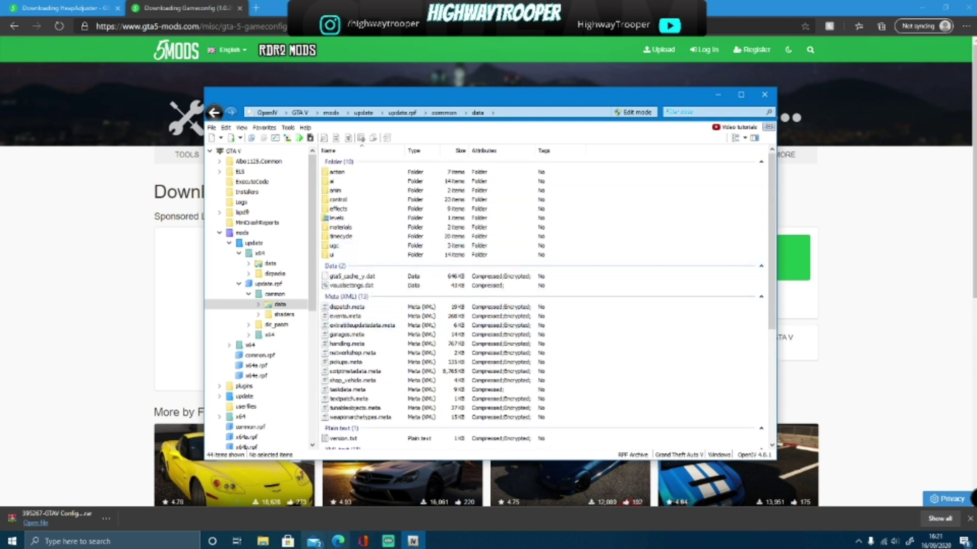
click(56, 518)
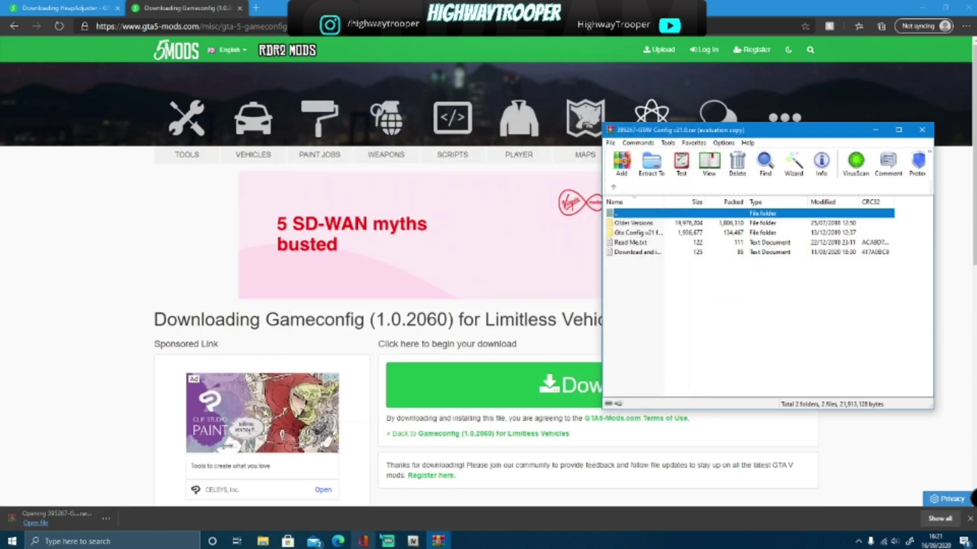
Arrange OpenIV and the GMV Config v21.0 archive in WinRAR so both are visible.
click(413, 541)
click(827, 318)
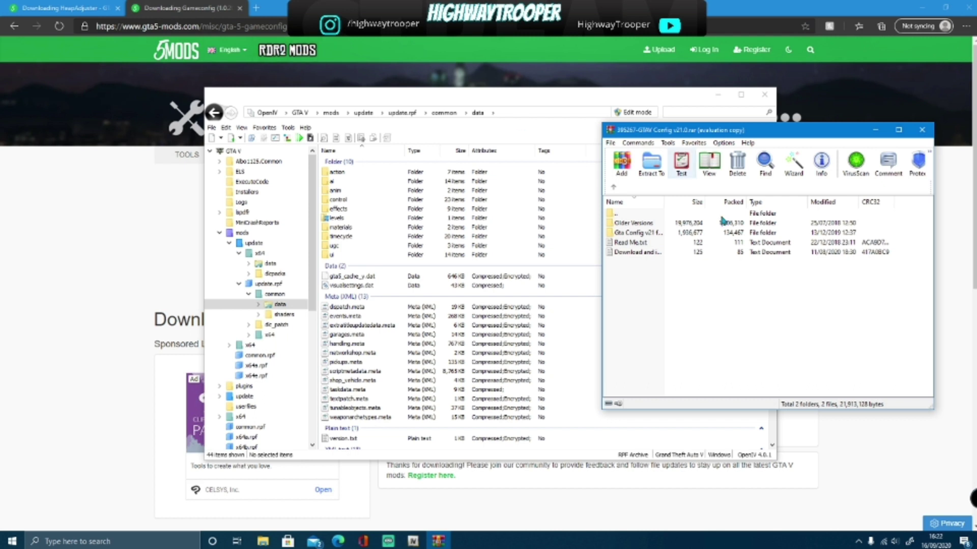
Open the Gta Config > 5x traffic 5x peds preset folder in the WinRAR archive.
double_click(650, 233)
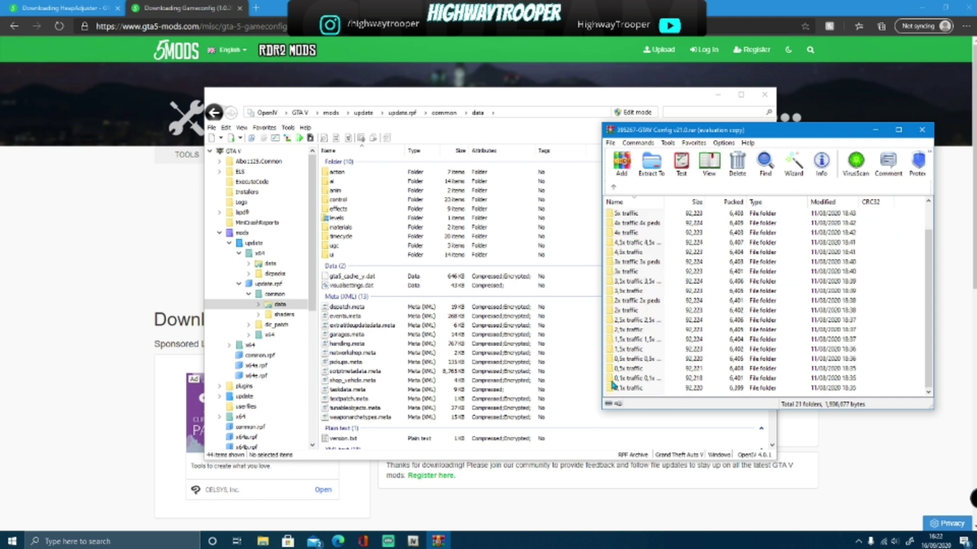
scroll(650, 368, up, 1)
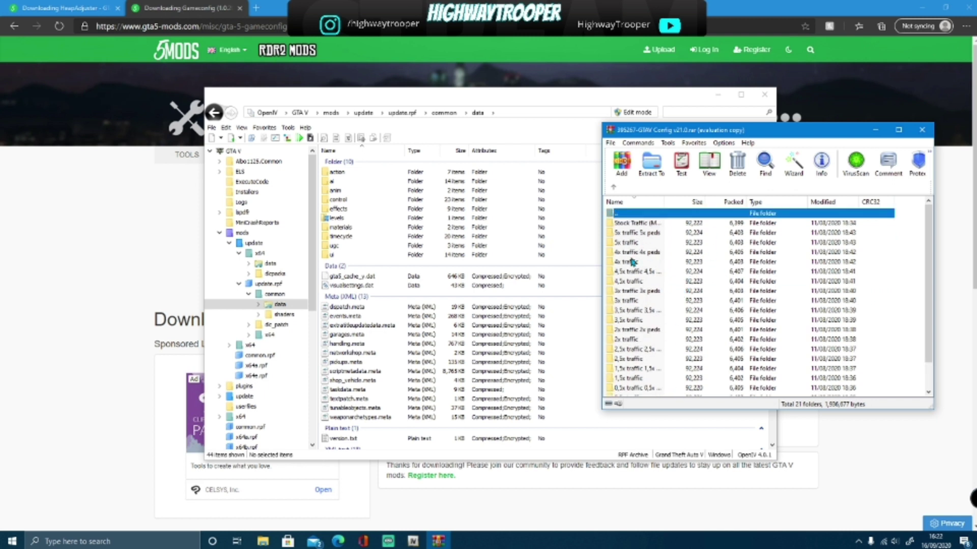
double_click(636, 233)
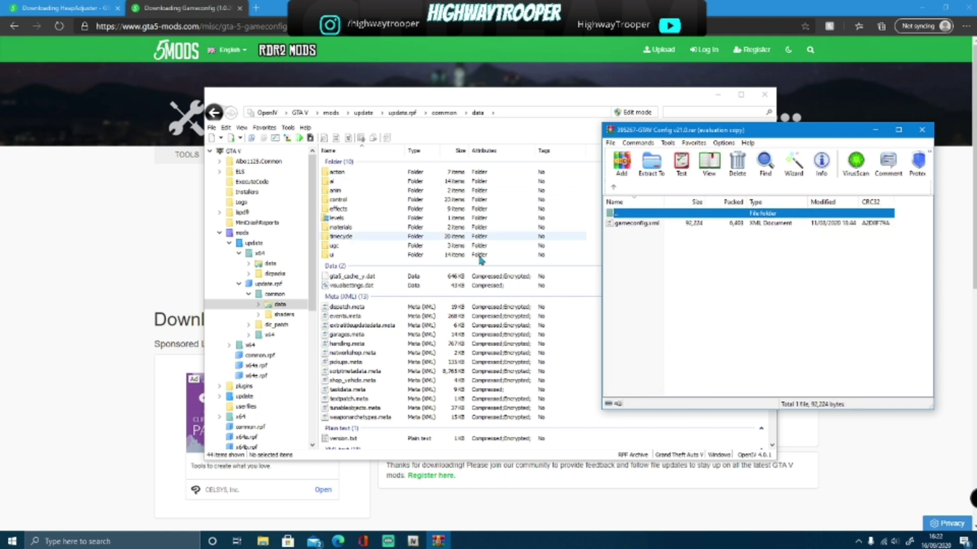
Turn on OpenIV edit mode and drop gameconfig.xml into its data folder.
click(634, 112)
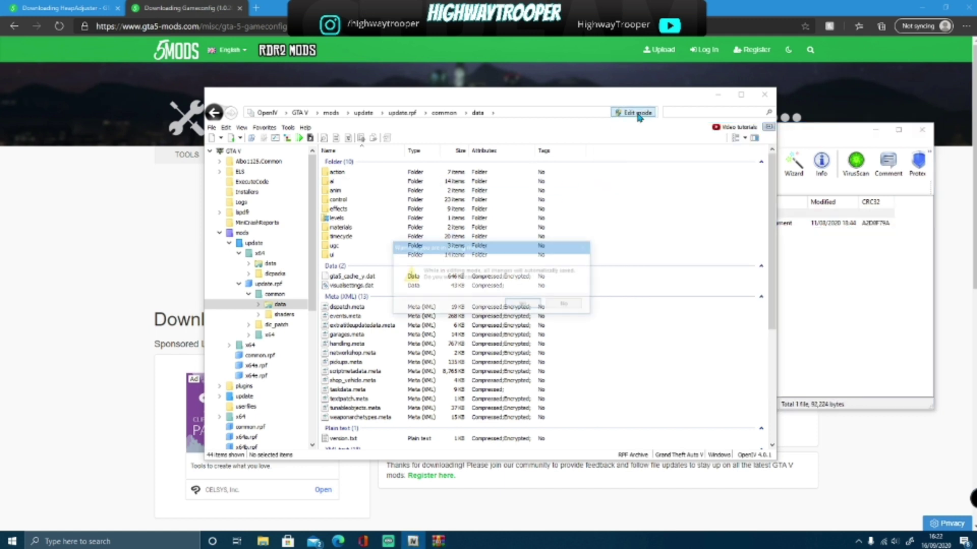
click(524, 304)
click(855, 284)
drag(653, 224, 581, 350)
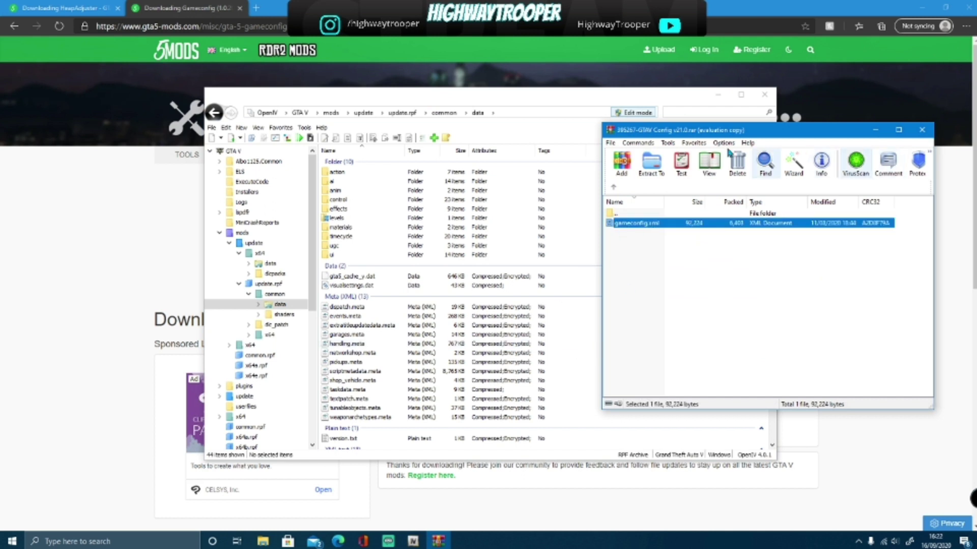